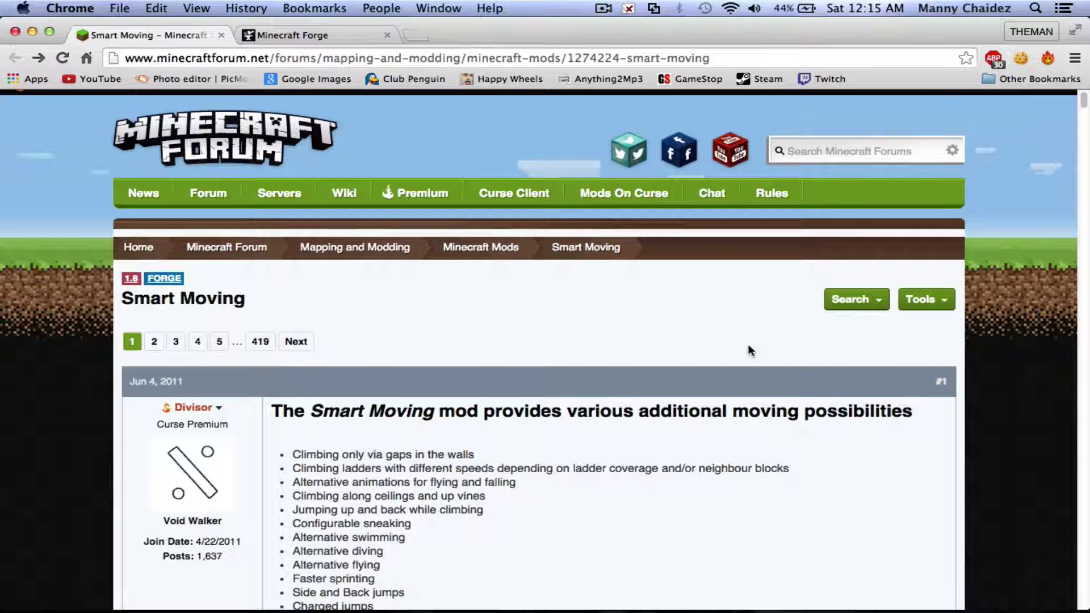
Scroll through the Smart Moving thread down to the Current Version 16.2 download links
scroll(748, 347, "down", 3)
scroll(748, 346, "down", 2)
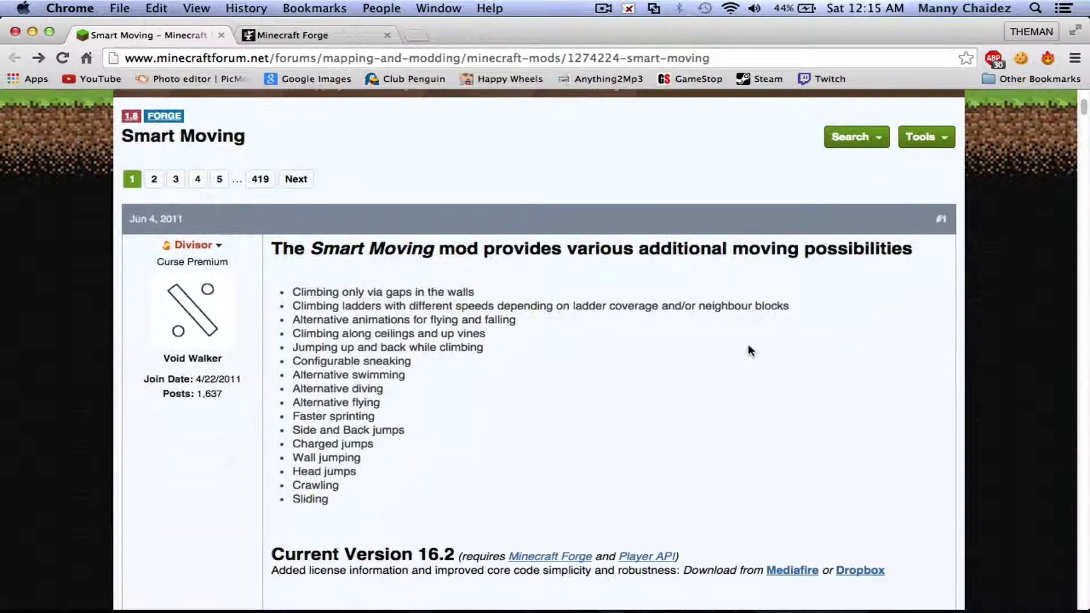
scroll(738, 348, "down", 5)
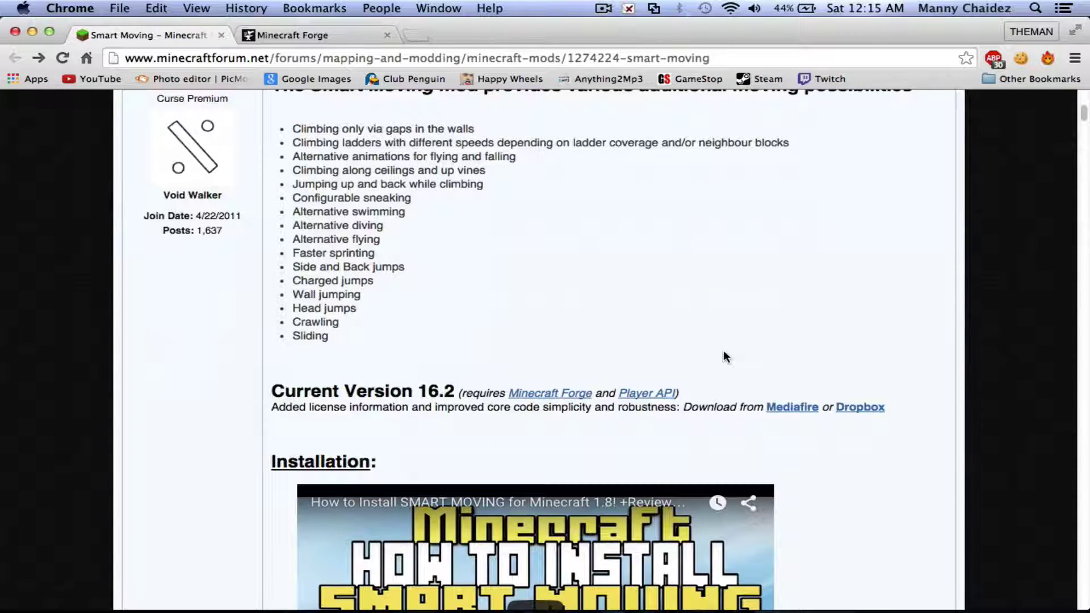
scroll(724, 353, "down", 20)
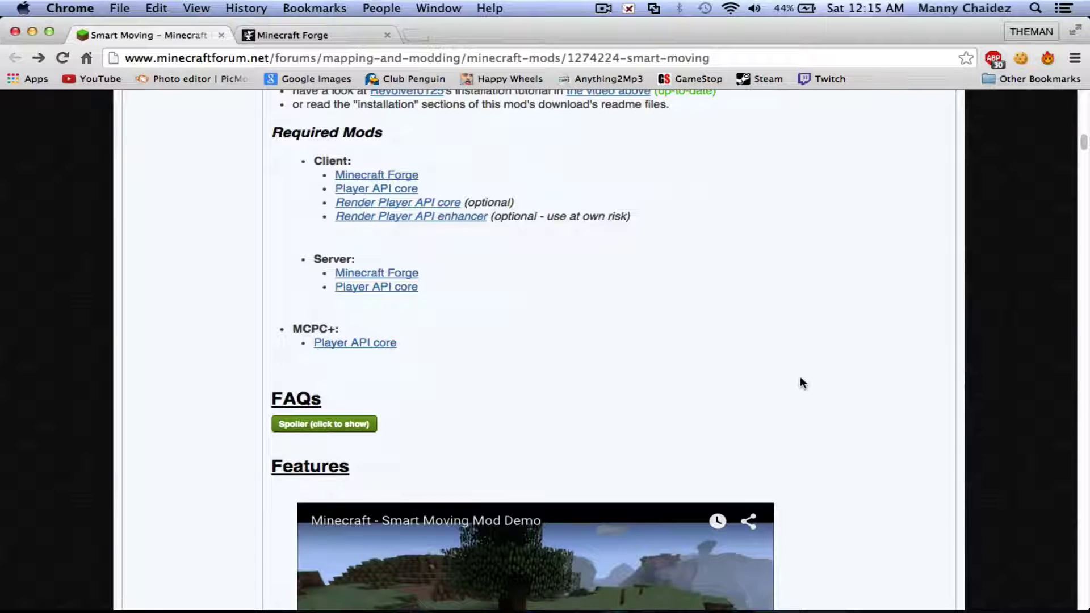
scroll(801, 380, "down", 10)
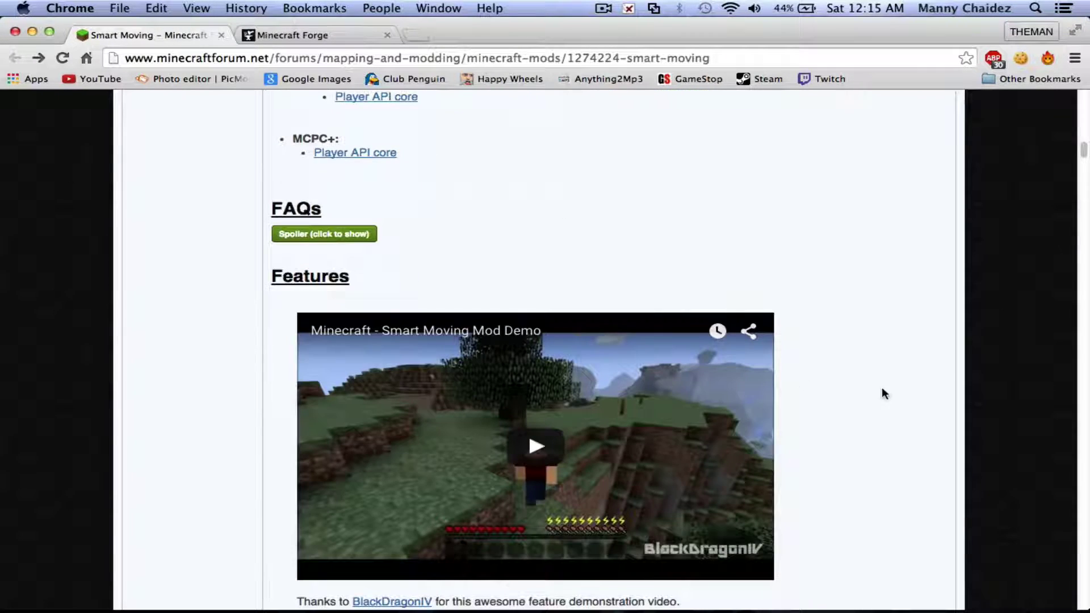
scroll(880, 389, "down", 10)
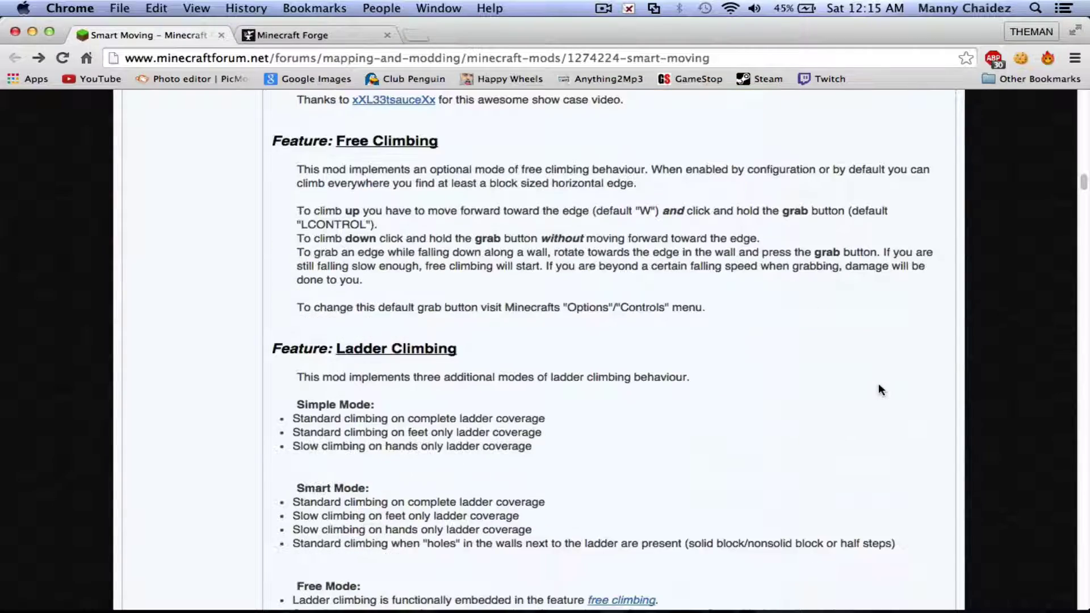
scroll(879, 389, "up", 15)
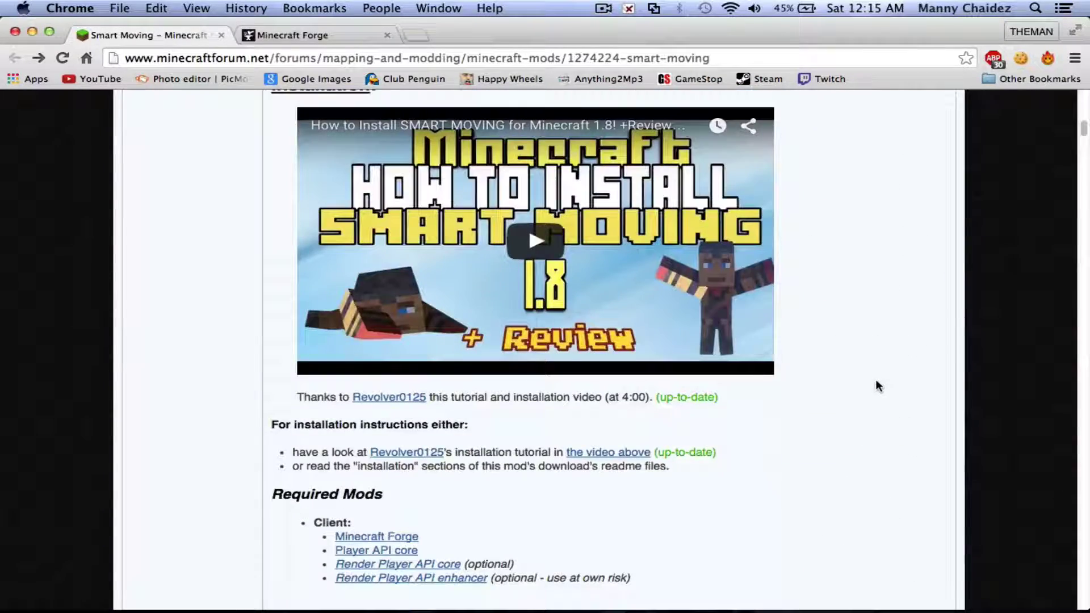
scroll(874, 377, "up", 10)
scroll(542, 431, "down", 8)
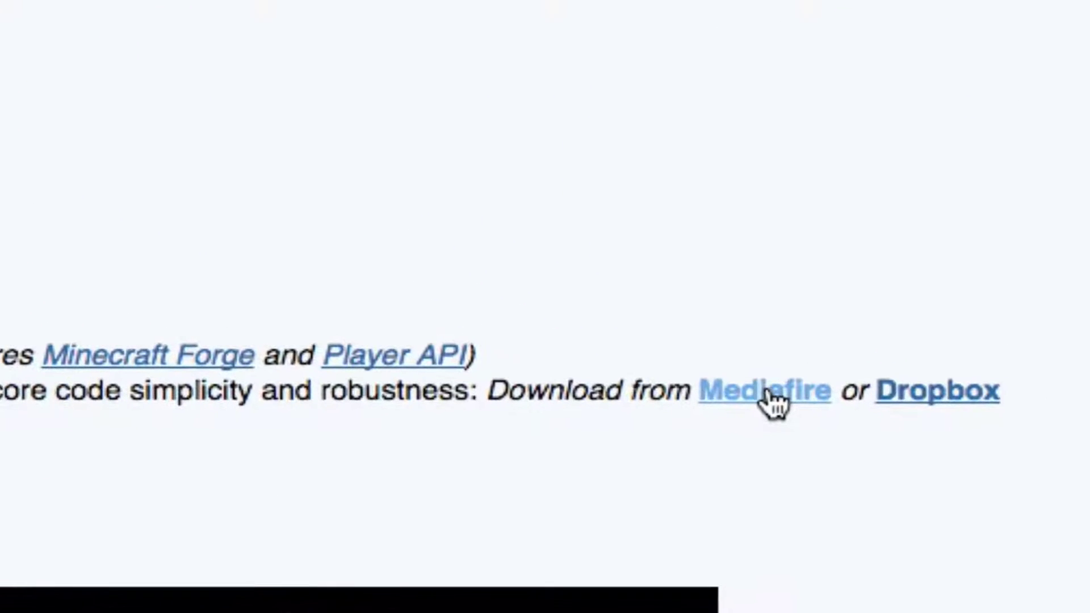
Download MC 1.8 - Smart Moving 16.2.zip from MediaFire and return to the forum thread
left_click(761, 391)
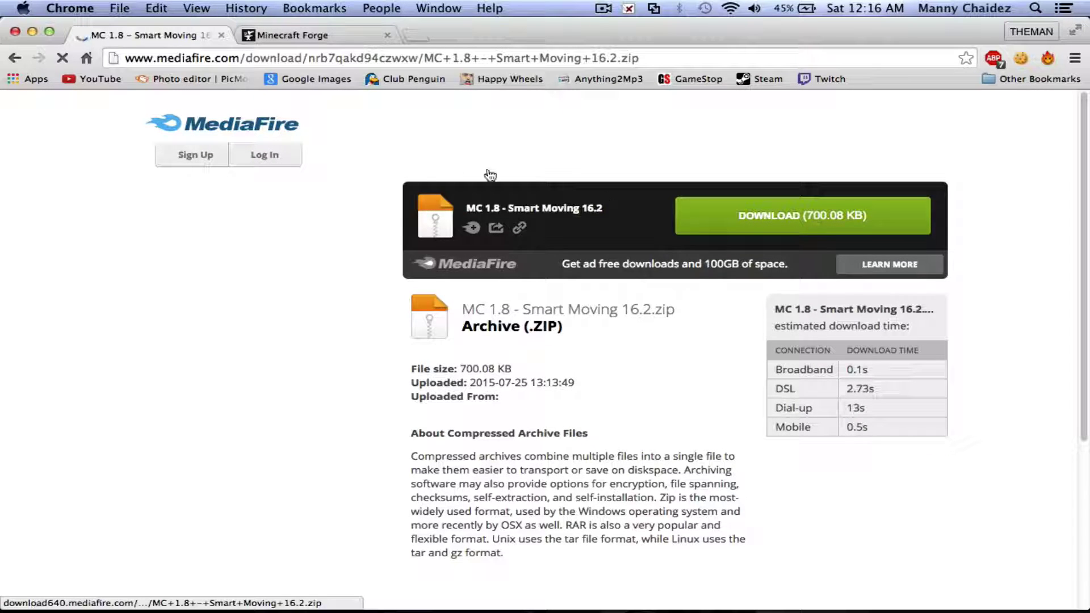
left_click(17, 60)
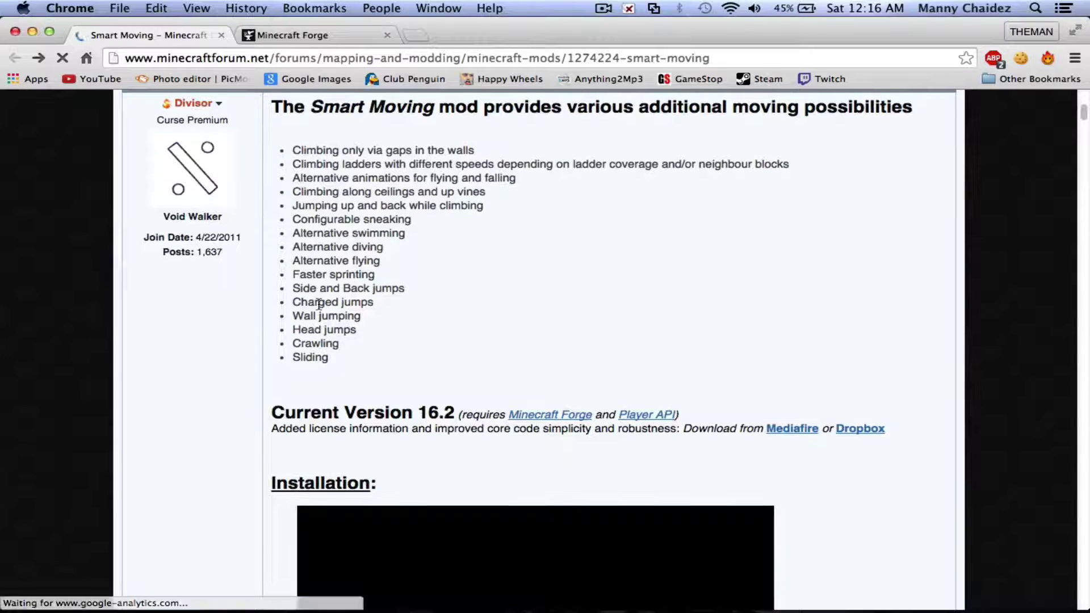
Open the Player API core mod page from the Required Mods list
scroll(318, 305, "down", 3)
scroll(318, 304, "down", 8)
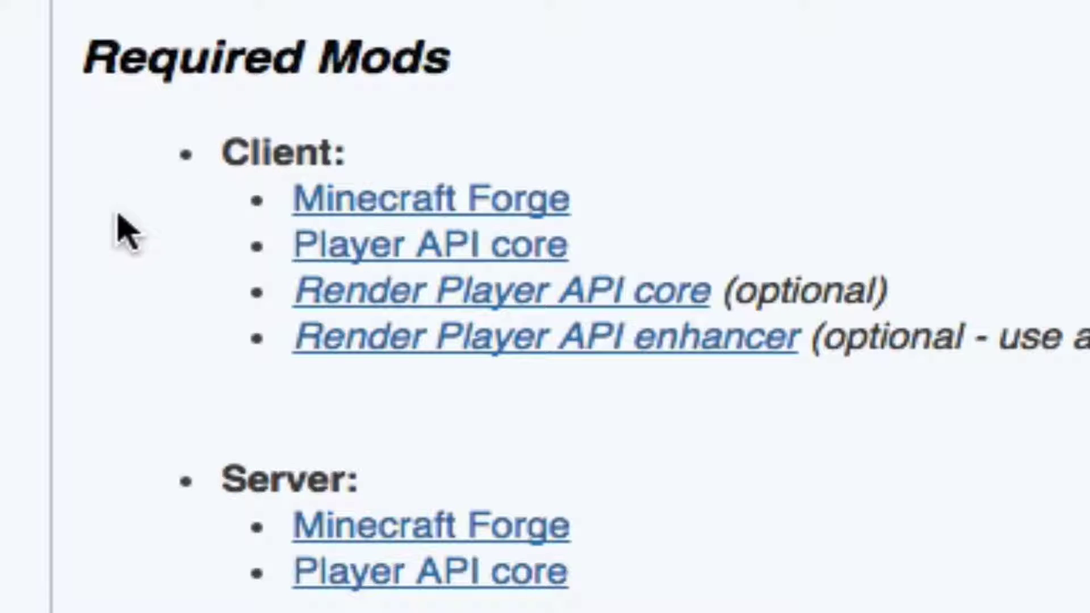
left_click(361, 256)
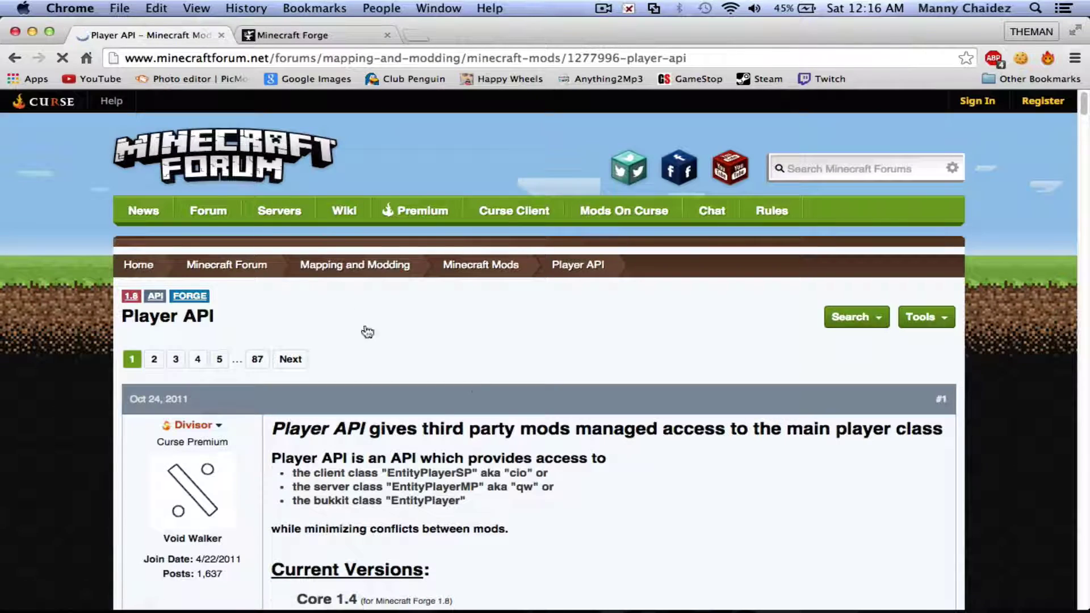
Download Player API core 1.4 from Mediafire and return to the Smart Moving thread
scroll(408, 402, "down", 5)
scroll(409, 402, "down", 3)
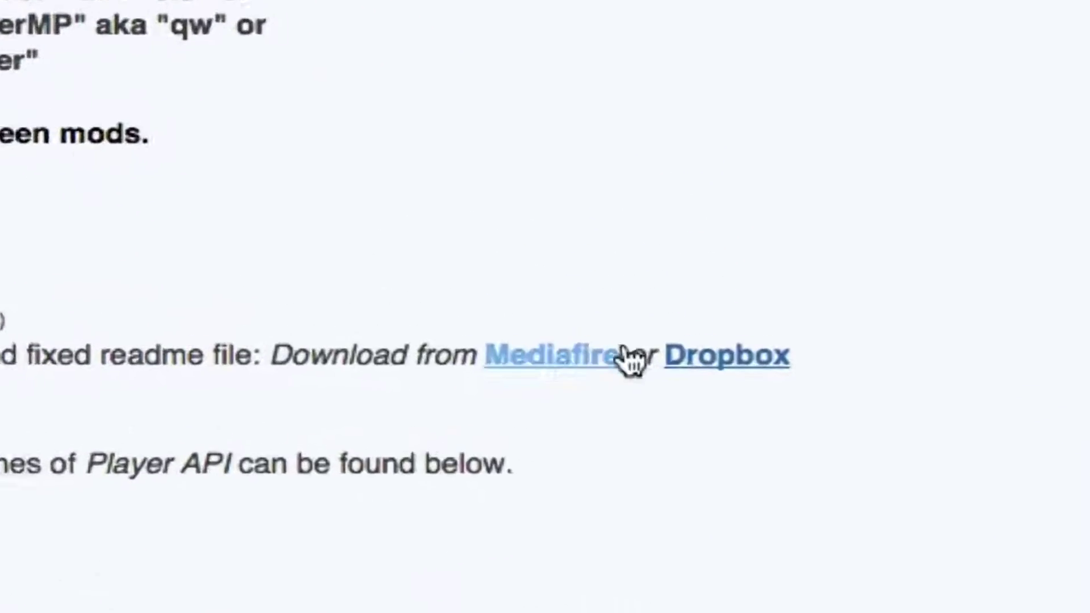
left_click(493, 340)
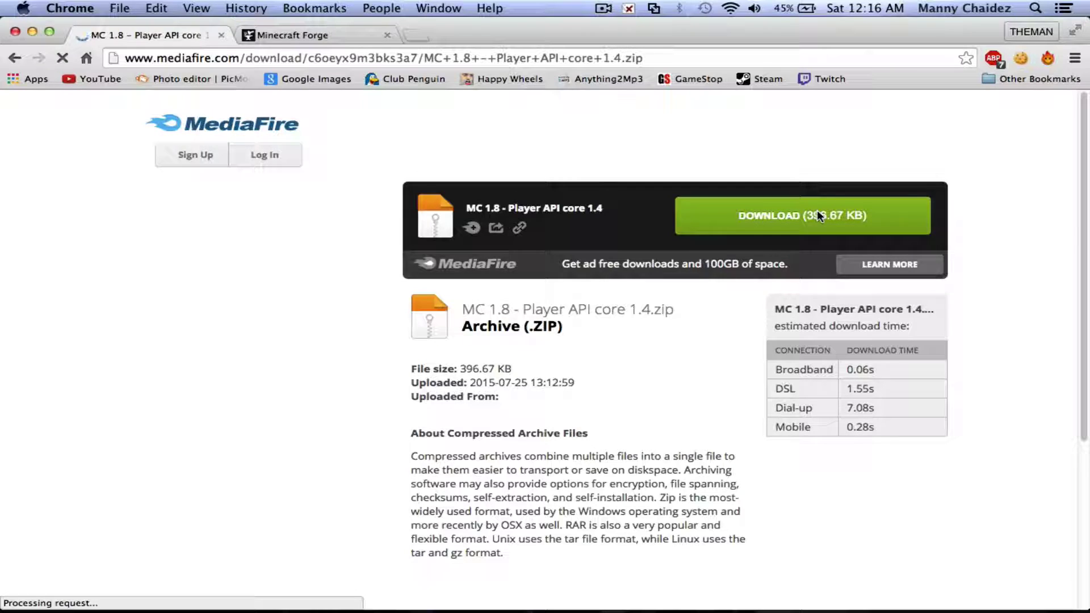
left_click(15, 58)
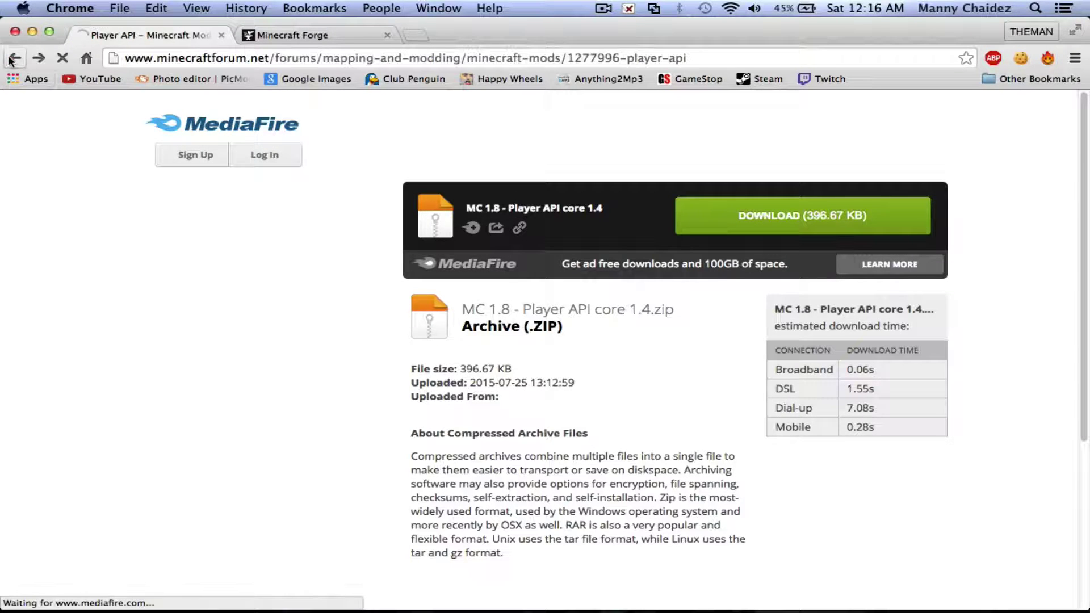
key("super+bracketleft")
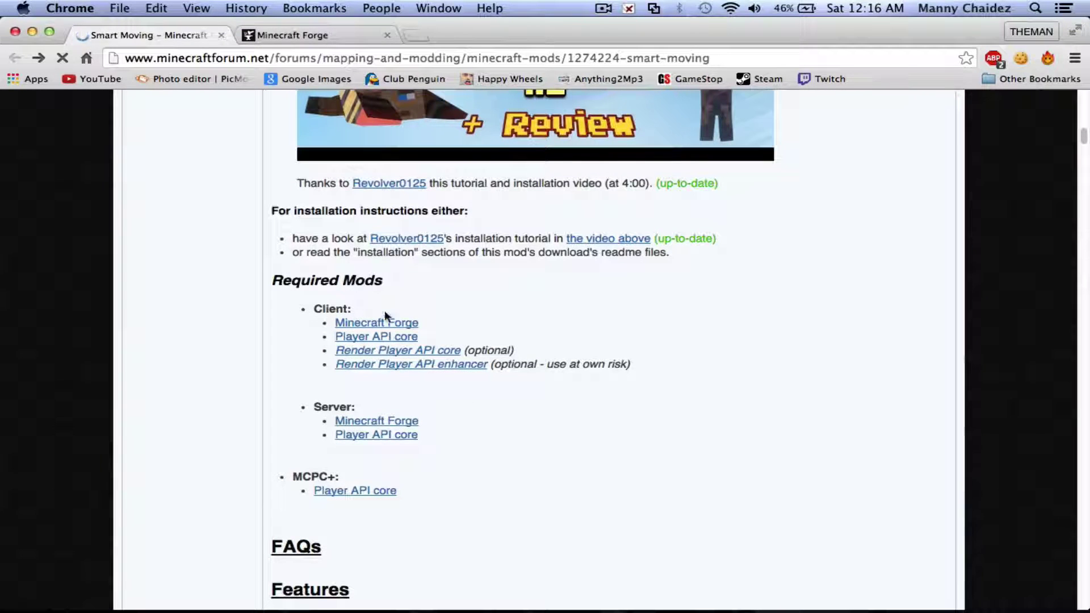
View the Forge 1.8 builds (11.14.3.1503, 11.14.3.1450) and move Chrome aside to reveal the desktop
left_click(309, 36)
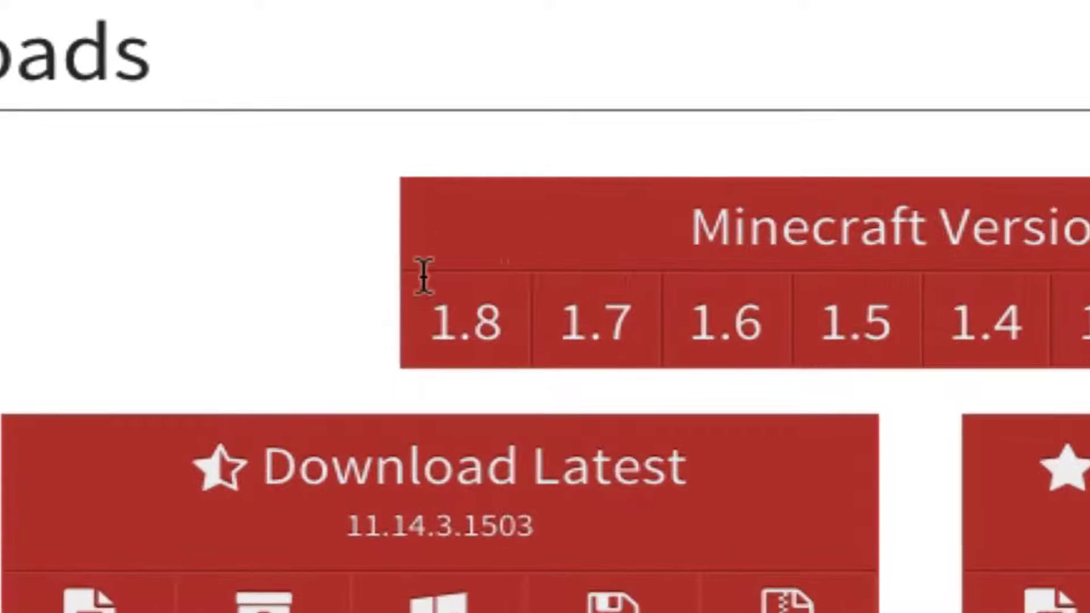
mouse_move(466, 284)
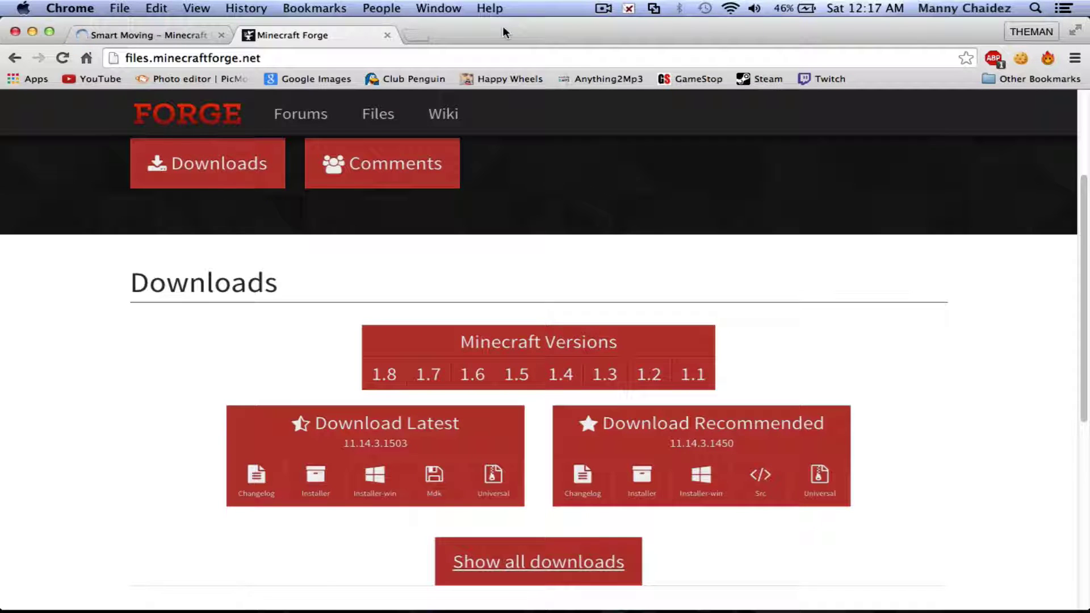
left_click_drag(504, 33, 620, 163)
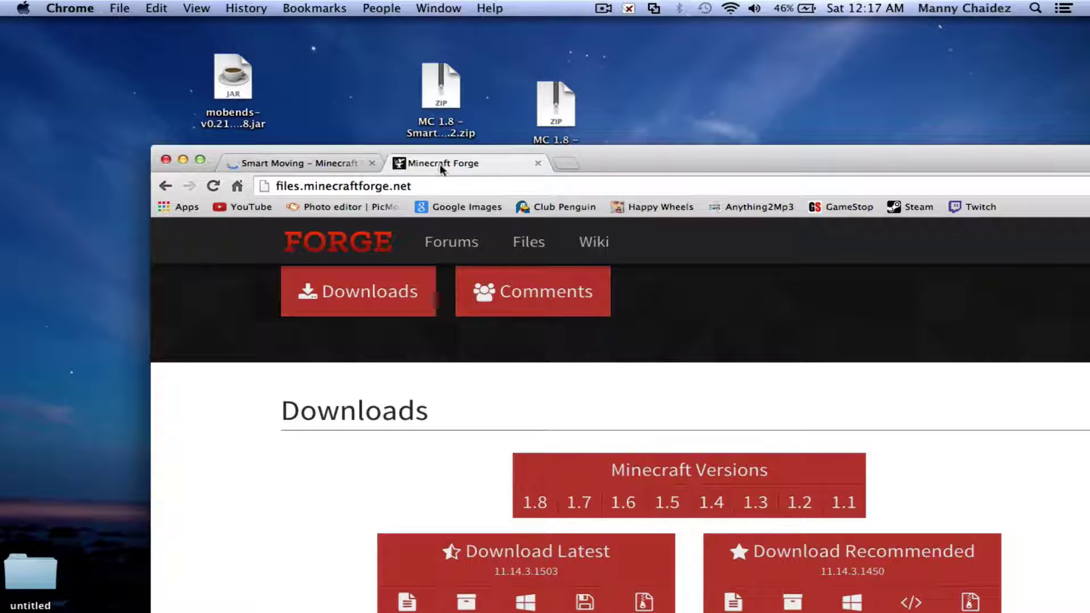
Close both Chrome tabs and select the Smart Moving and Player API zips on the desktop
left_click(372, 163)
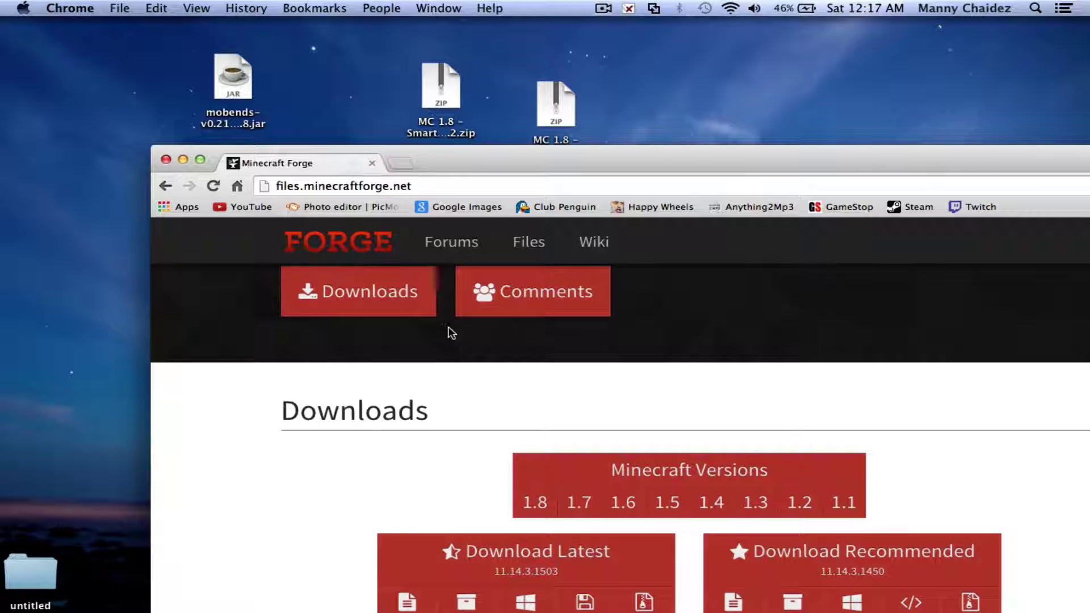
left_click(372, 163)
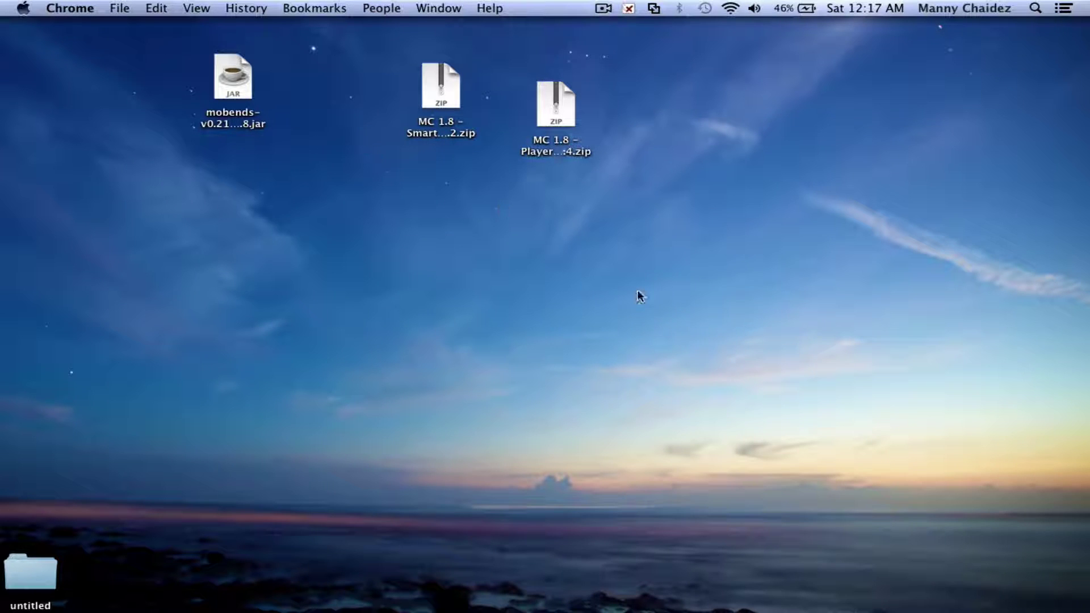
left_click_drag(633, 120, 732, 91)
left_click_drag(656, 250, 390, 44)
left_click_drag(373, 141, 472, 49)
left_click_drag(618, 157, 518, 93)
left_click_drag(719, 90, 418, 264)
left_click_drag(360, 58, 594, 150)
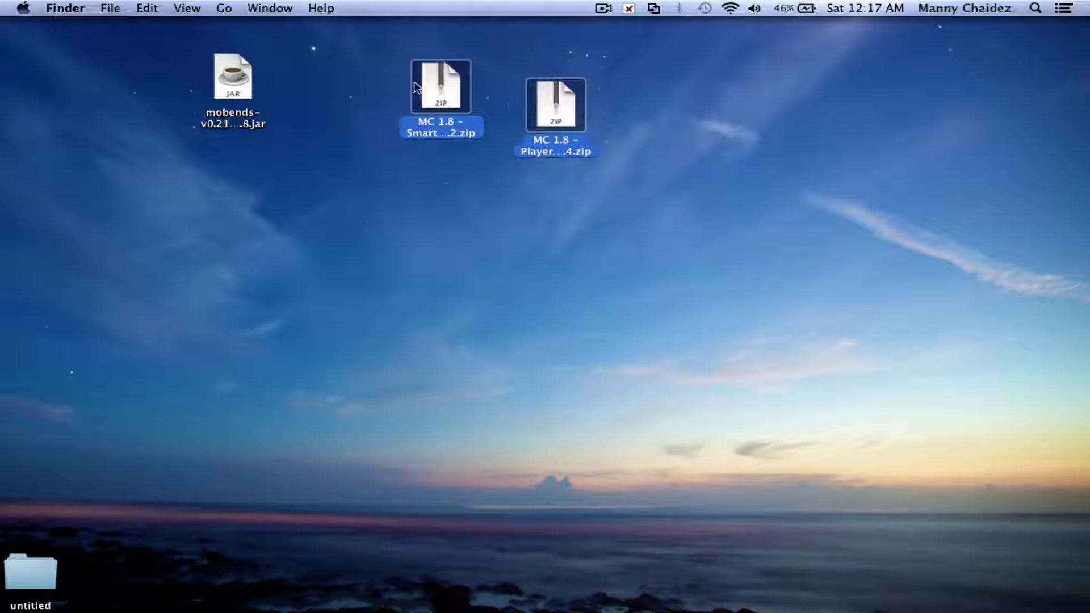
Select both downloaded zip archives and extract them with Cmd+O
left_click(498, 222)
left_click_drag(464, 33, 570, 100)
key("super+o")
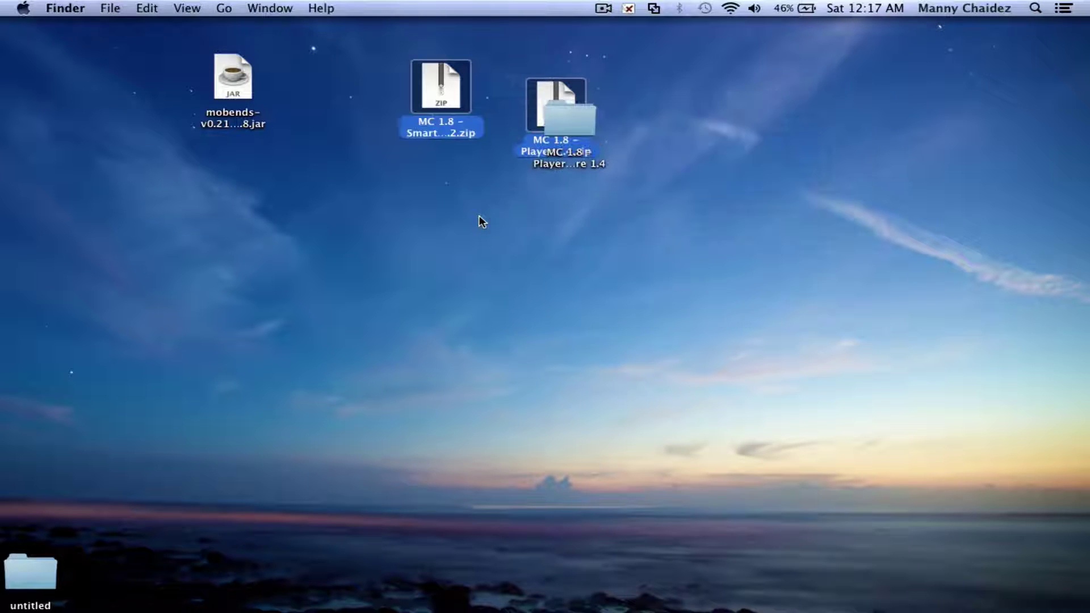
Arrange the extracted Smart Moving and Player API folders on the desktop, selecting Player API
left_click_drag(561, 105, 709, 114)
left_click(618, 197)
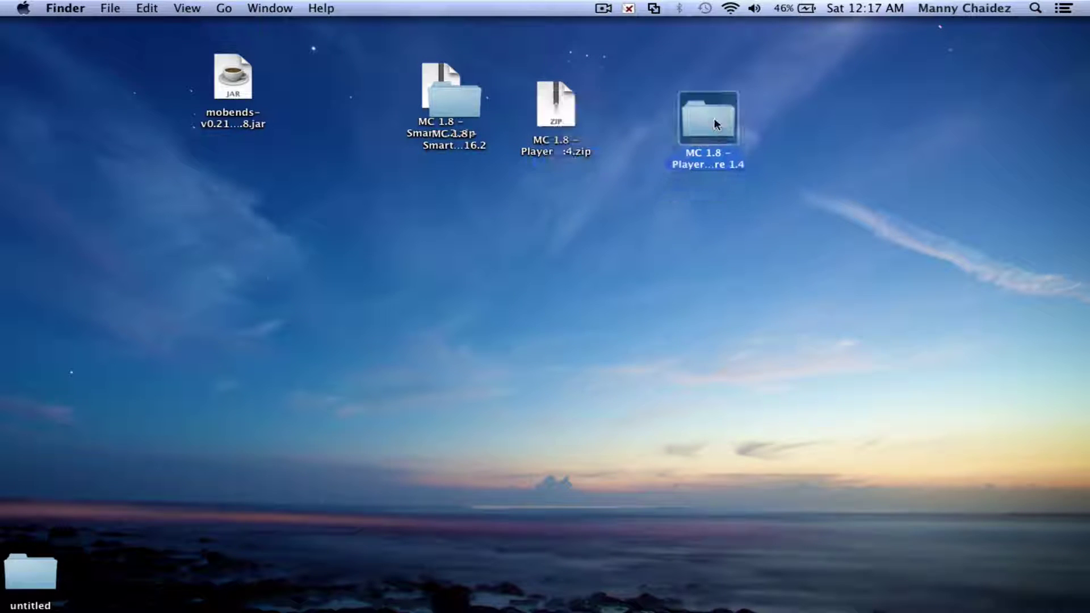
left_click_drag(617, 197, 833, 128)
left_click_drag(448, 103, 614, 190)
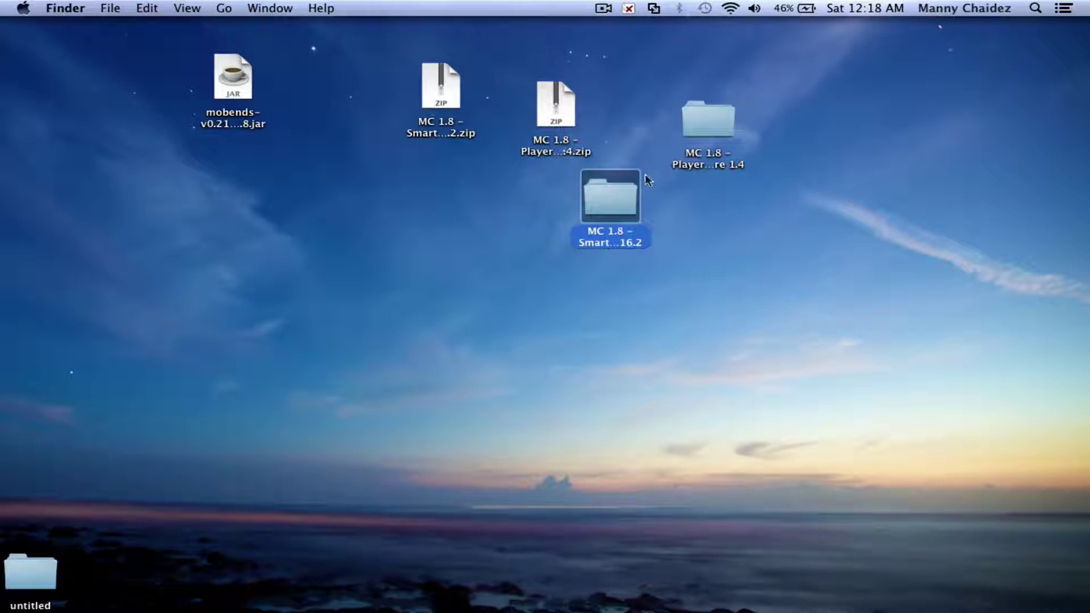
left_click(719, 114)
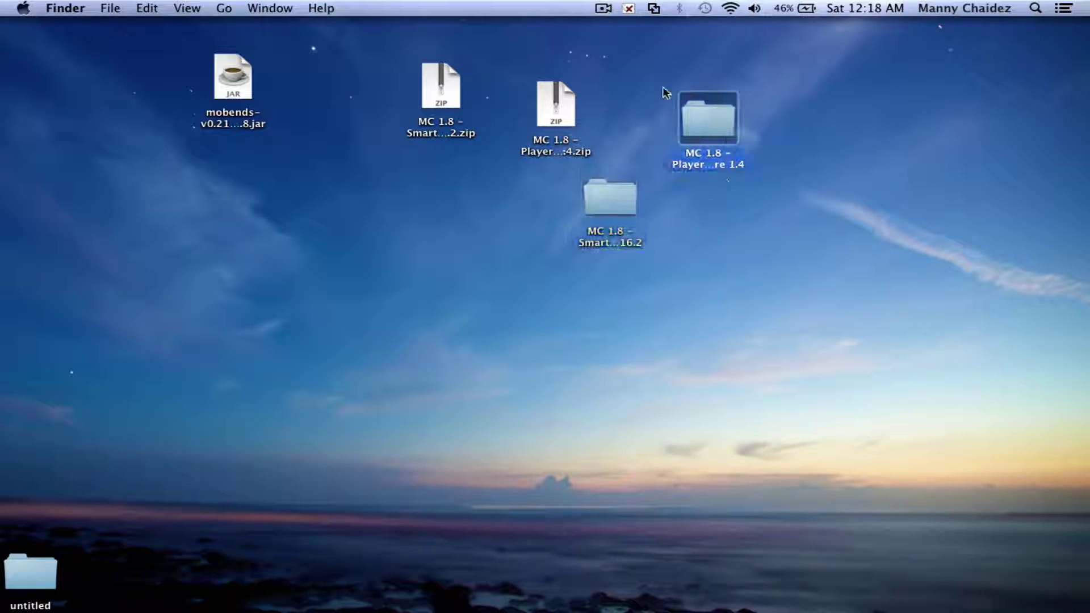
Open the Player API core 1.4 folder and position its window to the right
double_click(716, 174)
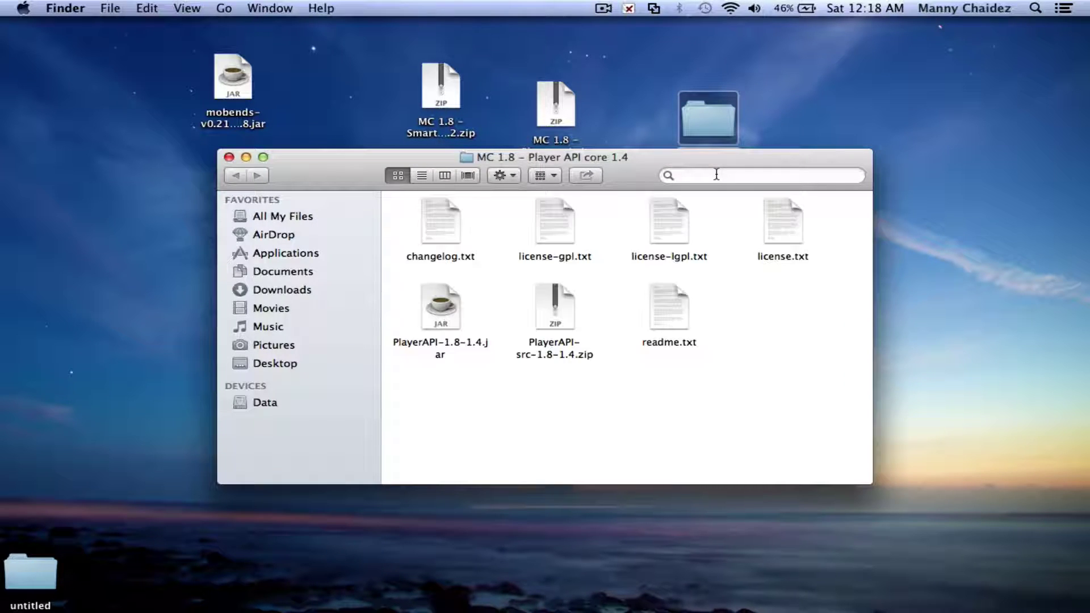
left_click_drag(616, 166, 699, 134)
left_click_drag(516, 328, 505, 309)
left_click(536, 378)
left_click_drag(523, 126, 799, 111)
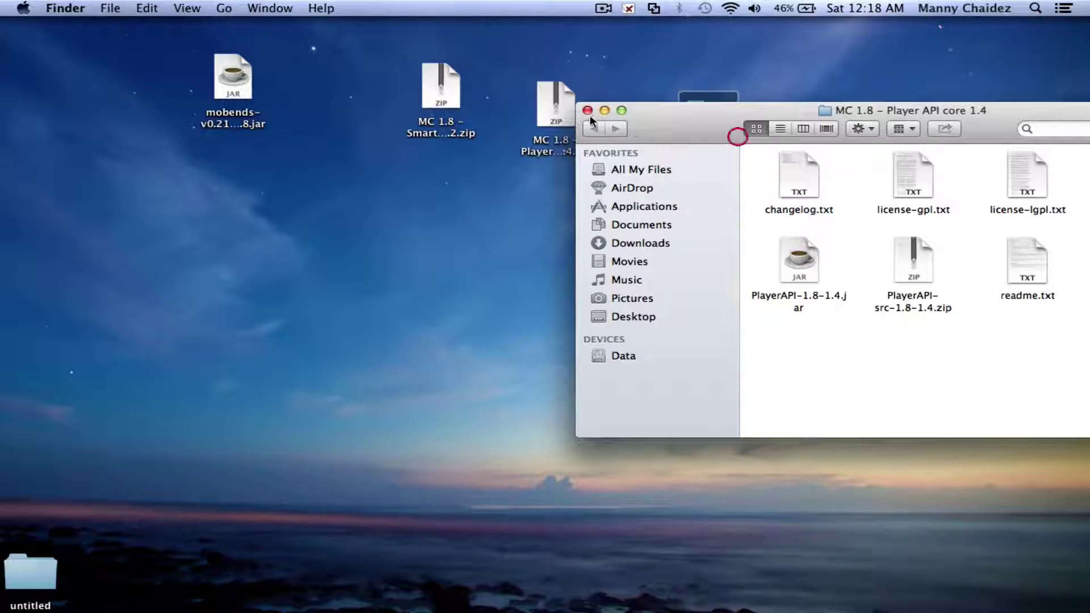
left_click(544, 122)
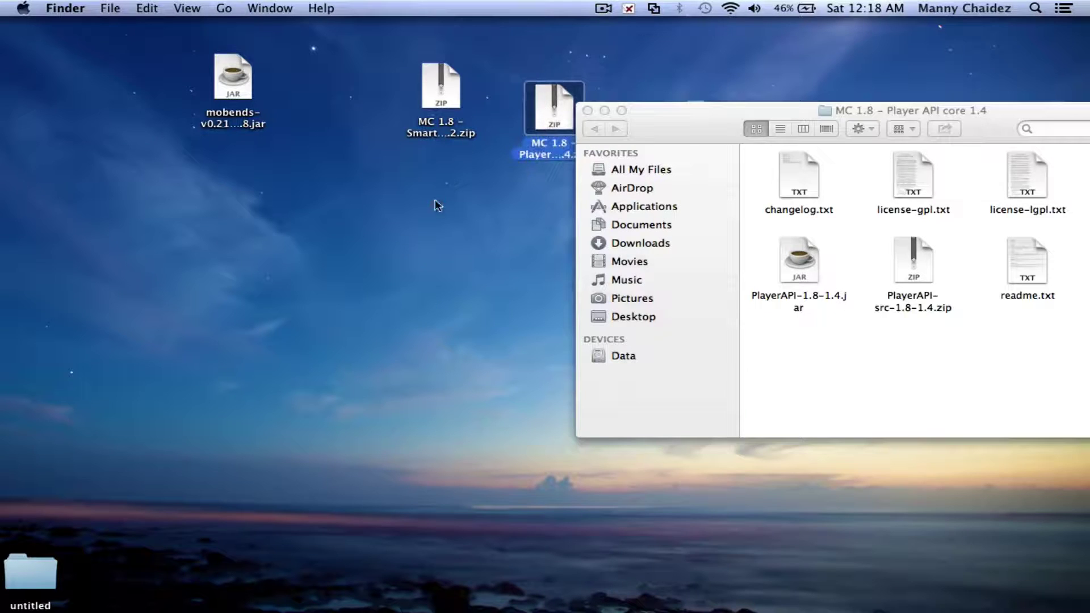
left_click_drag(628, 124, 774, 303)
Open the Smart Moving 16.2 folder and briefly look inside its development folder
double_click(606, 195)
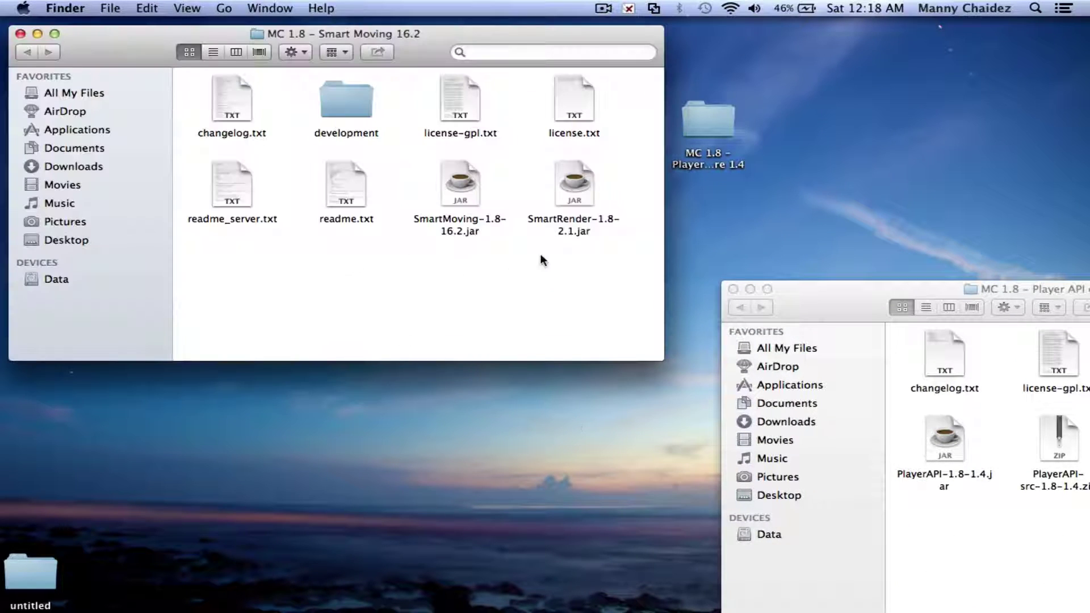
left_click_drag(567, 242, 480, 263)
left_click_drag(370, 312, 522, 256)
double_click(356, 97)
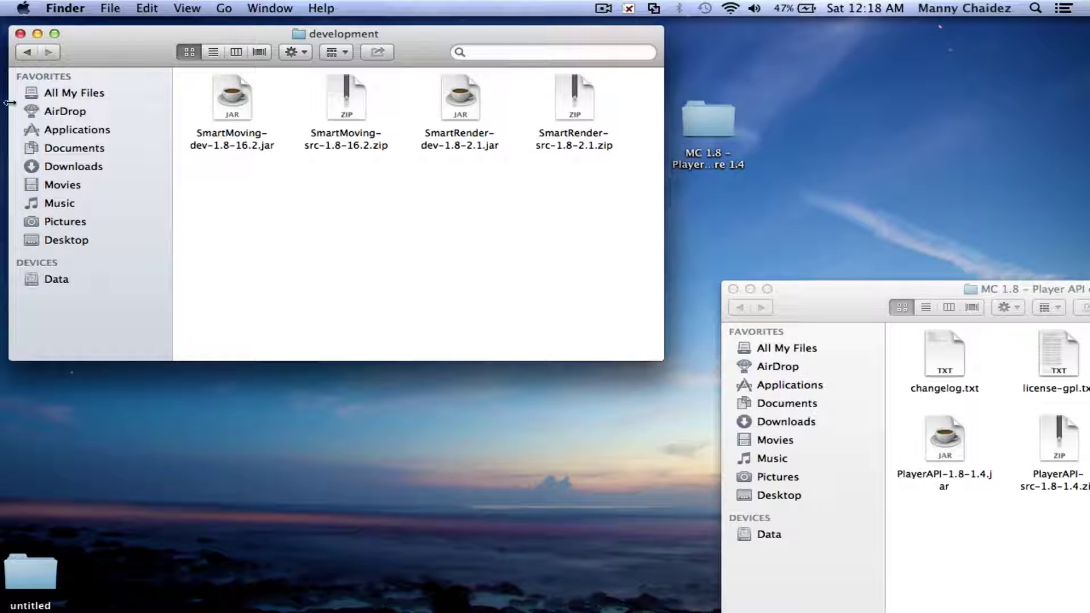
left_click(25, 52)
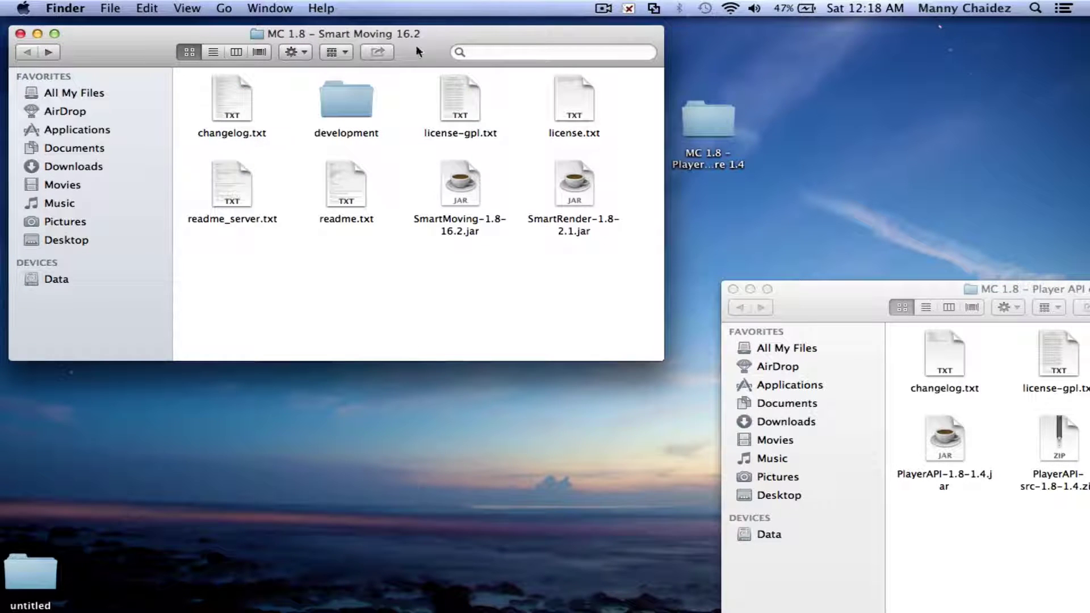
Place the Player API and Smart Moving windows side by side
left_click_drag(839, 304, 574, 41)
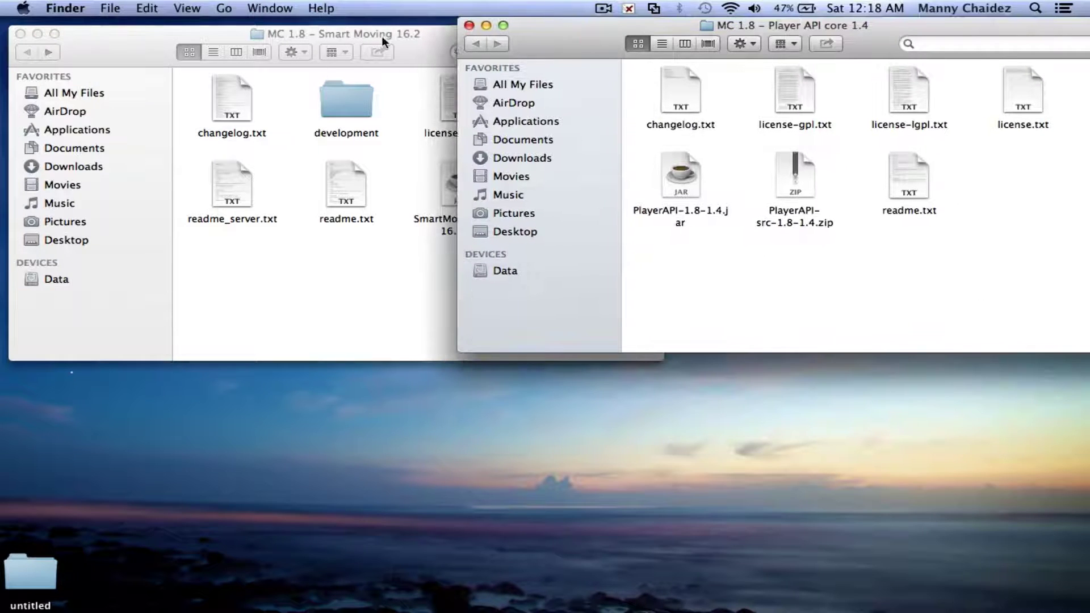
left_click_drag(94, 39, 103, 30)
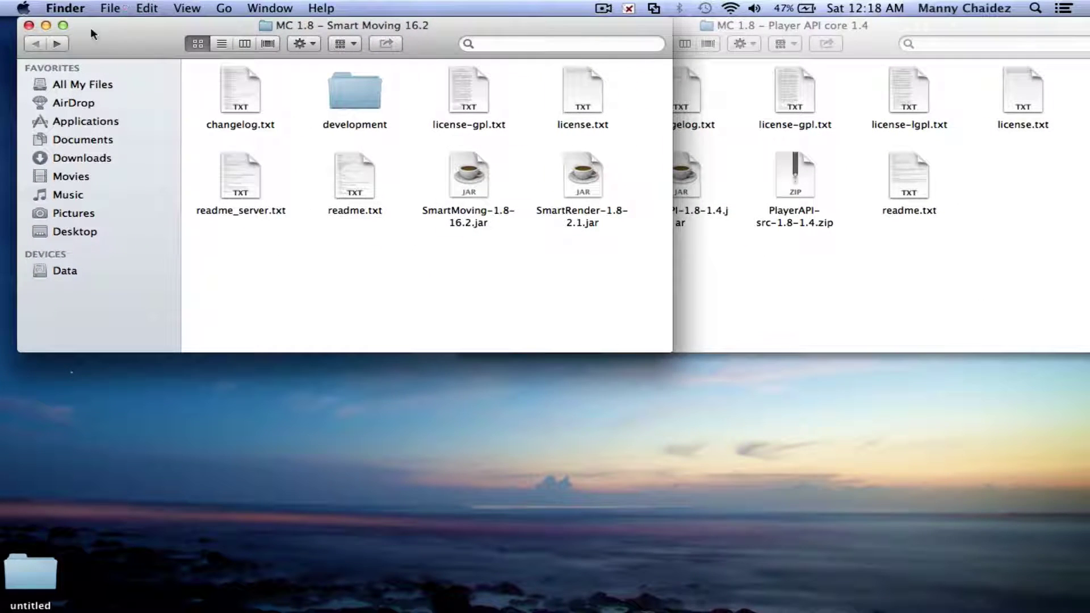
left_click(353, 357)
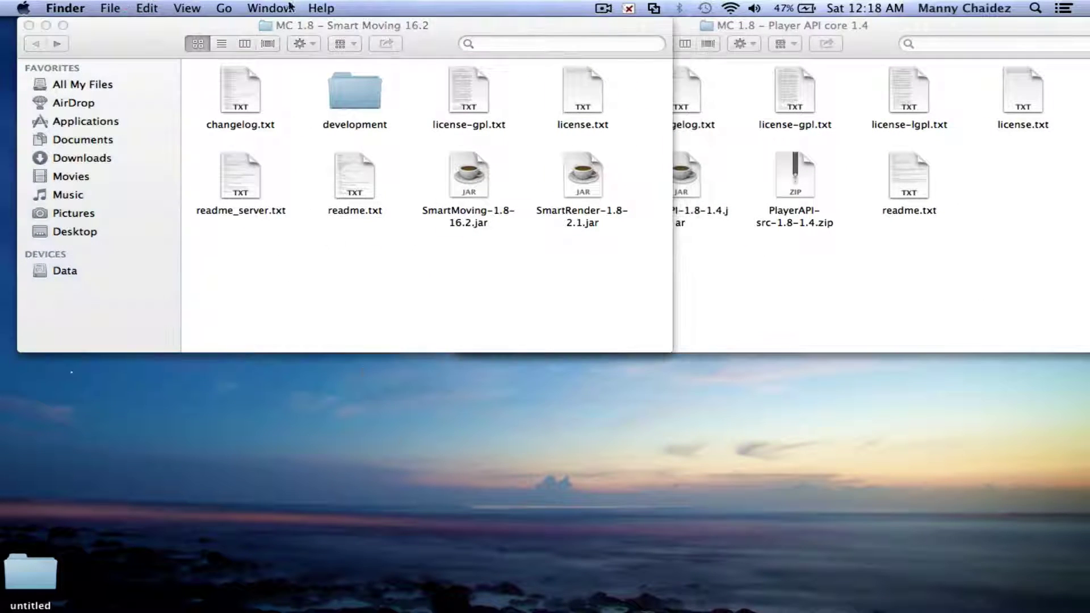
left_click(221, 8)
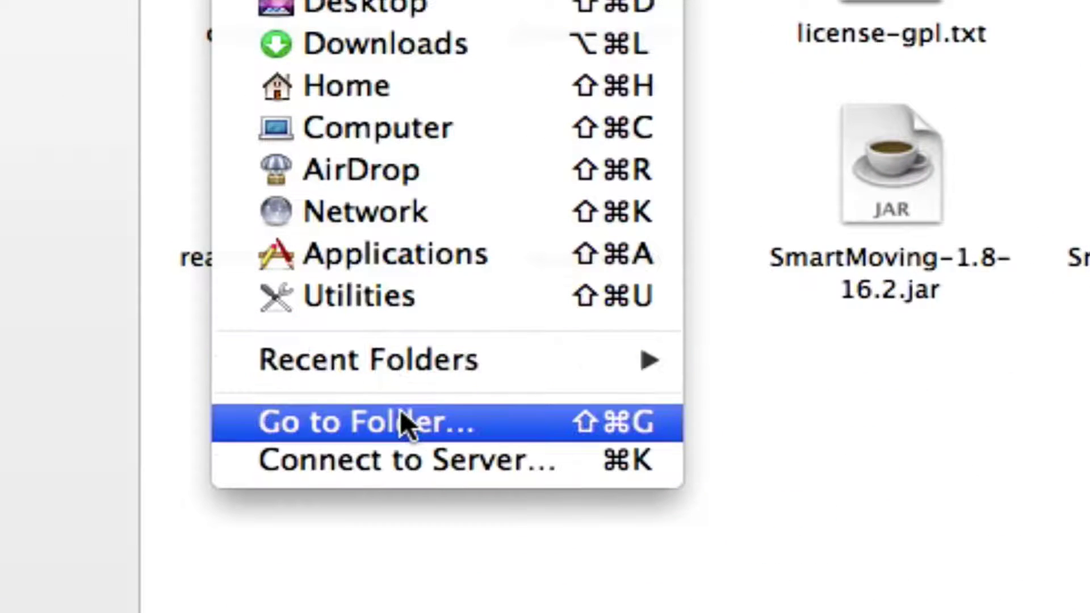
Go to ~/Library/Application Support/minecraft using Go to Folder
left_click(401, 422)
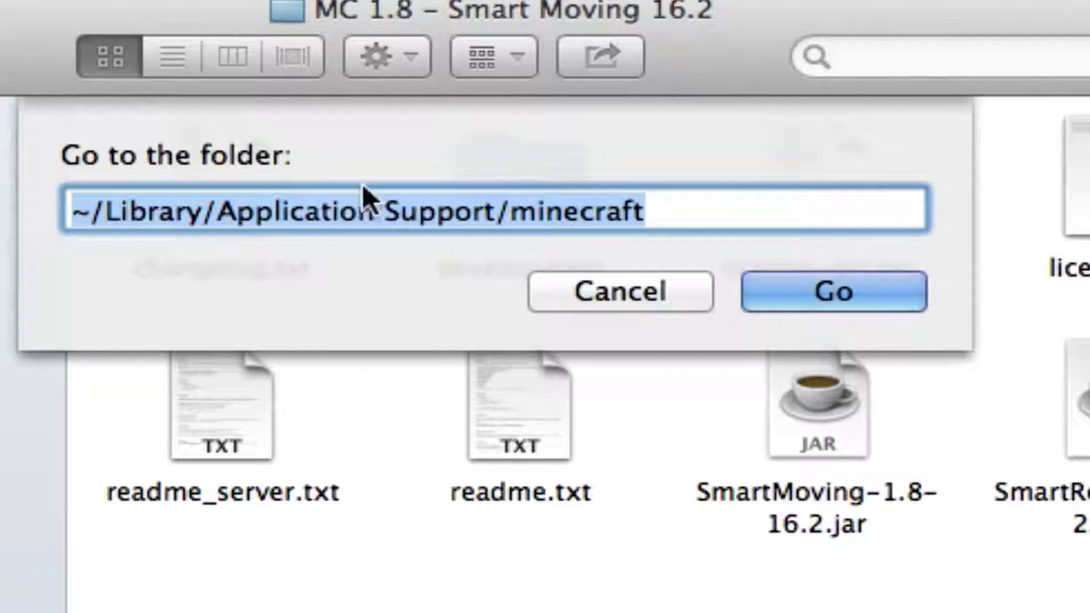
triple_click(724, 217)
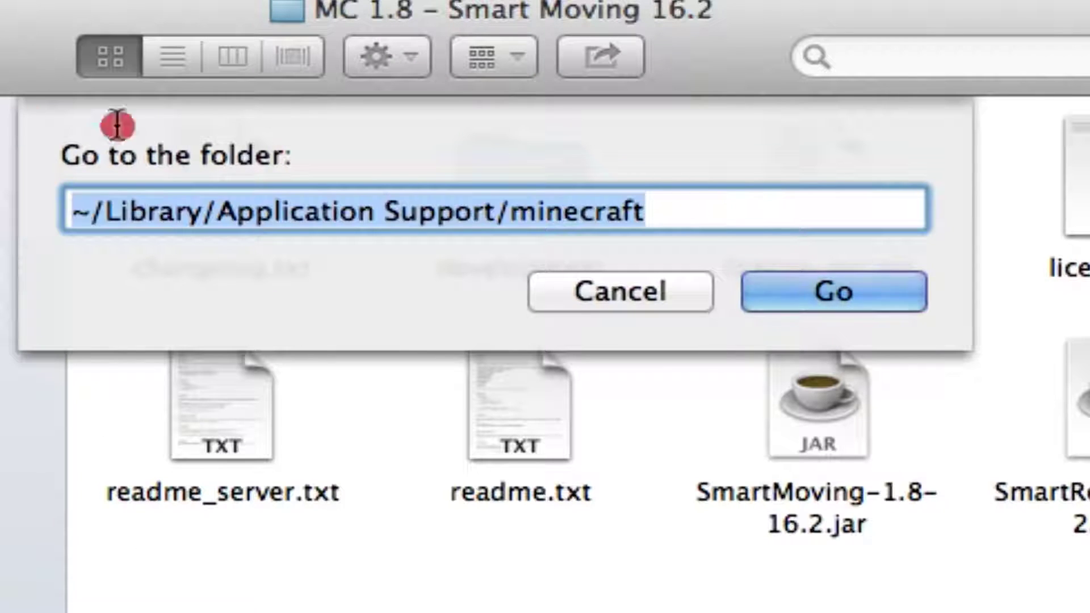
left_click(669, 218)
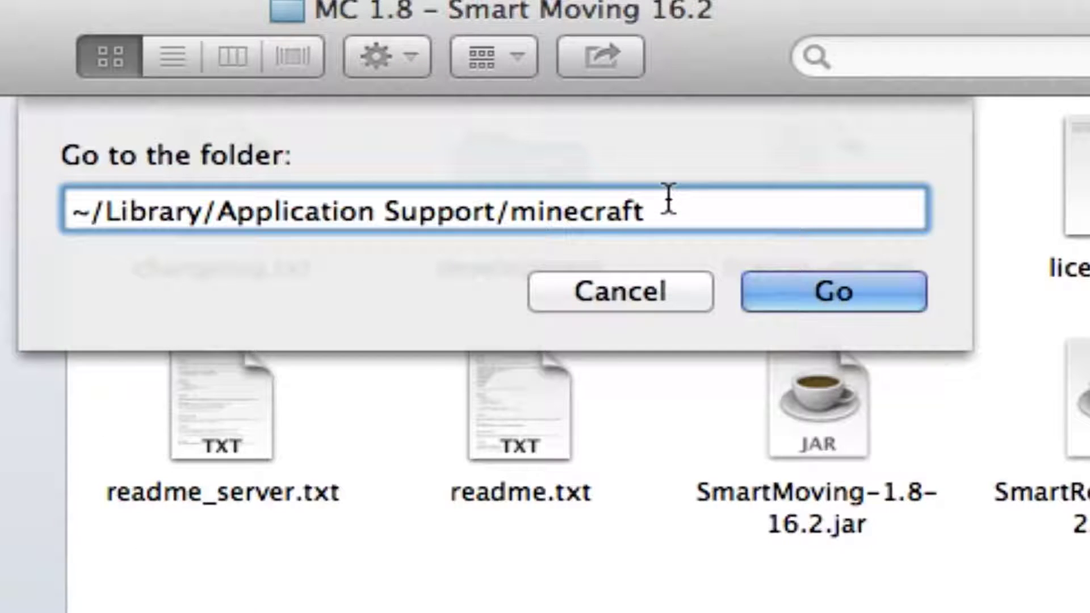
left_click_drag(119, 213, 725, 217)
left_click(835, 220)
left_click(856, 304)
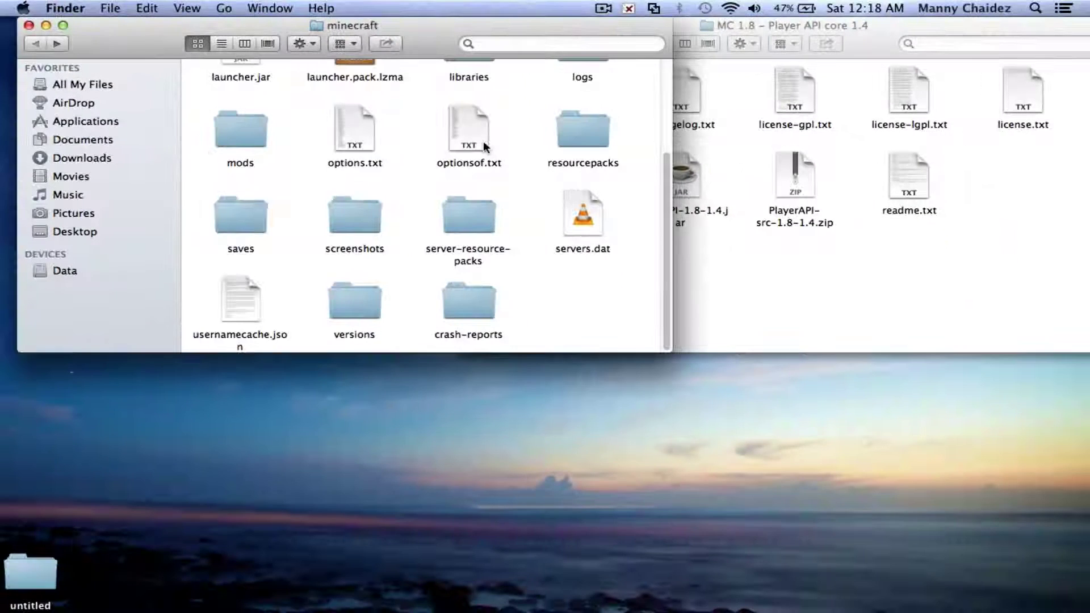
Arrange the minecraft, Player API and Smart Moving 16.2 windows on screen
left_click_drag(434, 38, 677, 387)
scroll(555, 323, "up", 5)
left_click_drag(591, 45, 878, 221)
double_click(622, 194)
Browse the minecraft folder contents and briefly look inside mods
left_click_drag(643, 373, 595, 76)
scroll(499, 281, "down", 10)
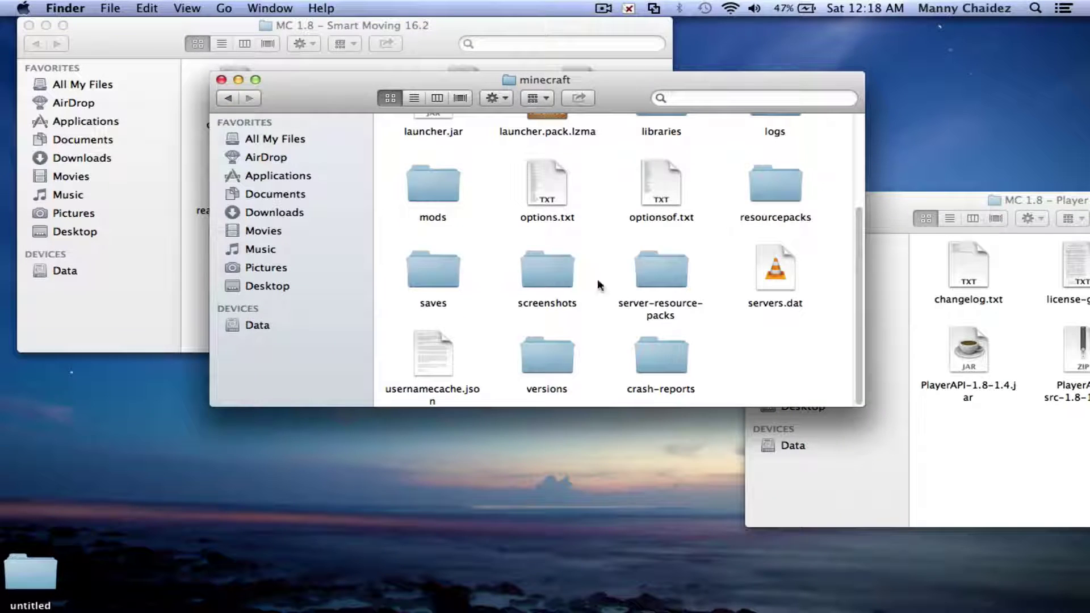
scroll(826, 244, "up", 5)
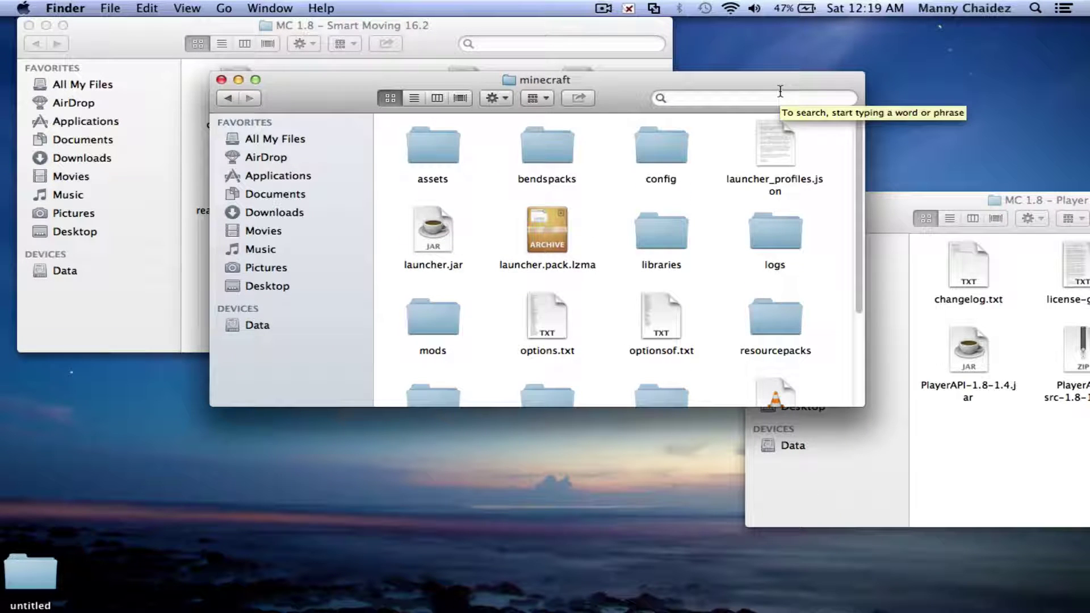
left_click_drag(725, 80, 726, 25)
scroll(598, 259, "down", 5)
double_click(431, 133)
left_click(237, 44)
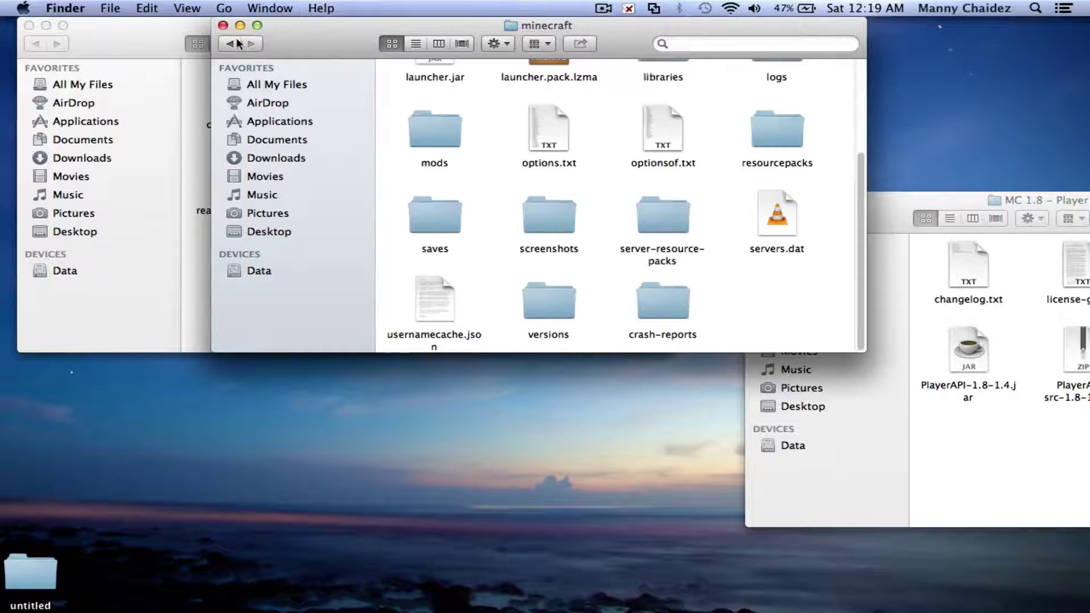
Reposition the minecraft window and open its mods folder
right_click(776, 288)
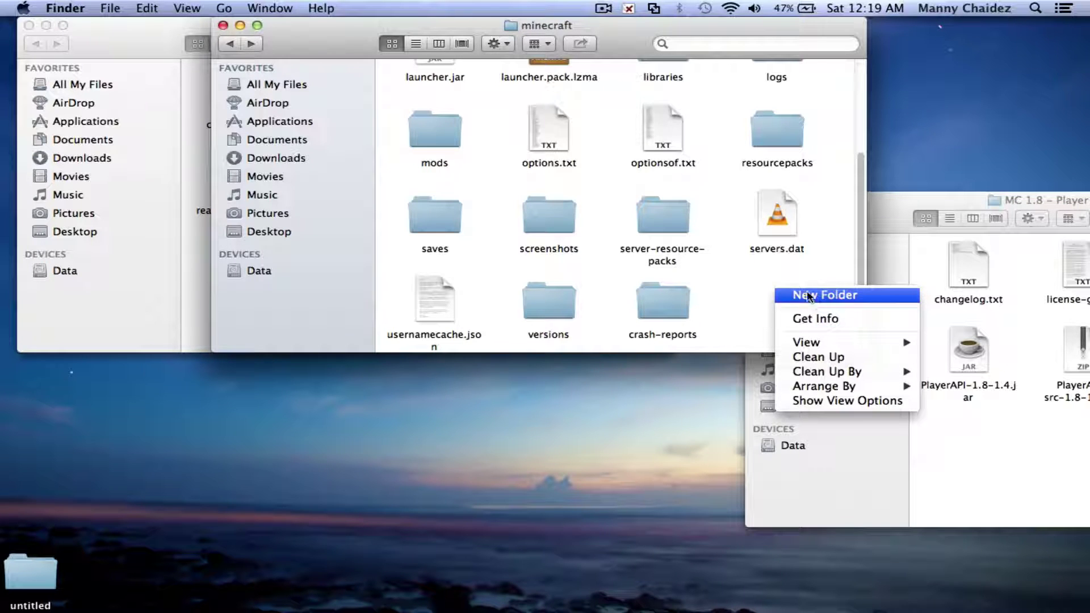
left_click(480, 164)
left_click_drag(437, 29, 695, 75)
left_click_drag(509, 90, 148, 275)
left_click(693, 176)
double_click(693, 176)
Move PlayerAPI-1.8-1.4.jar into the mods folder
left_click_drag(848, 200, 583, 51)
left_click(697, 222)
left_click_drag(691, 177, 289, 341)
left_click_drag(609, 61, 1058, 189)
Move SmartMoving-1.8-16.2.jar and SmartRender-1.8-2.1.jar into the mods folder
left_click_drag(440, 261, 674, 255)
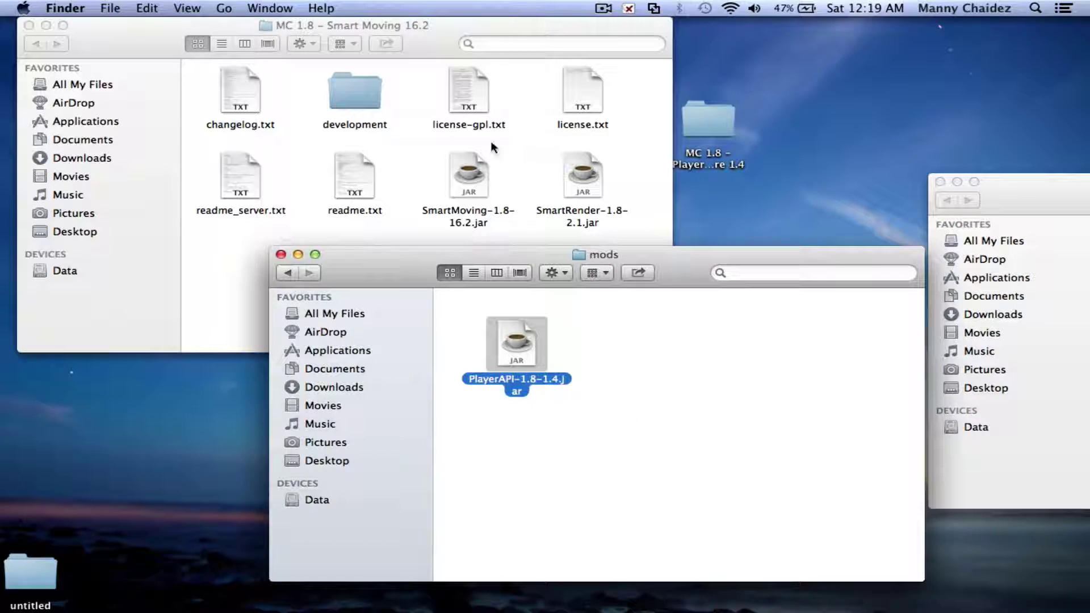
mouse_move(448, 134)
left_mouse_down()
mouse_move(524, 151)
mouse_move(457, 136)
left_mouse_up()
left_click(603, 149)
left_click_drag(603, 149, 423, 227)
left_click_drag(634, 220, 713, 335)
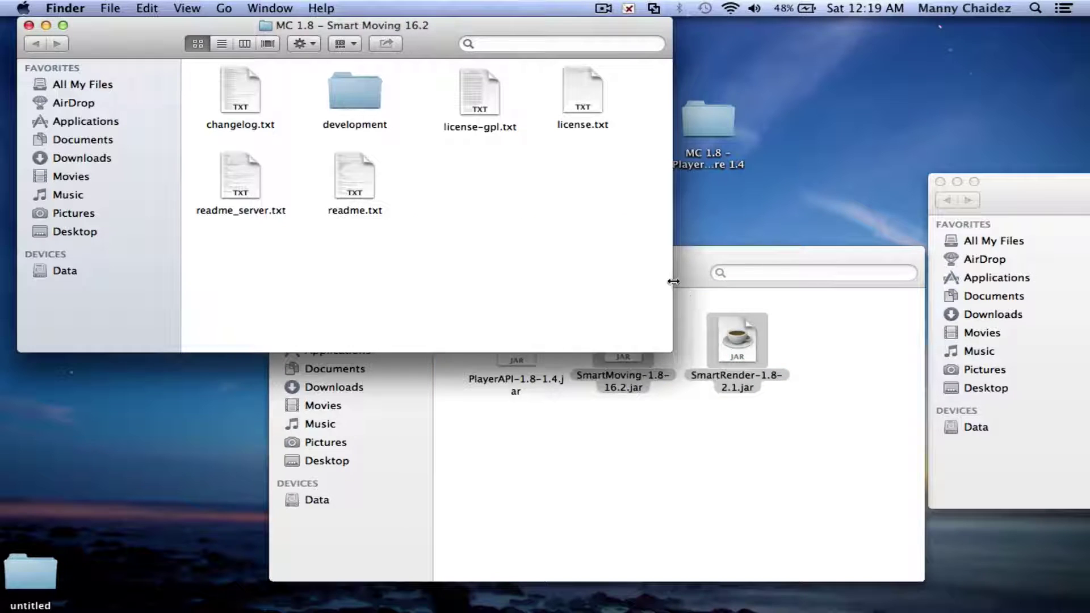
left_click_drag(697, 260, 748, 252)
Close the mods folder window
left_click(632, 480)
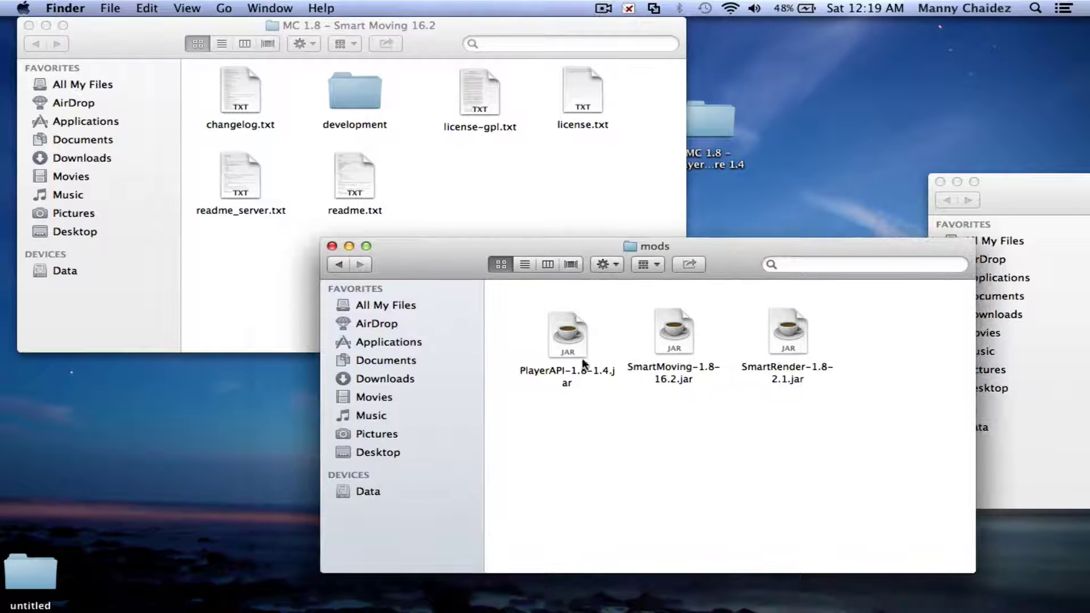
left_click_drag(717, 255, 656, 196)
left_click(270, 188)
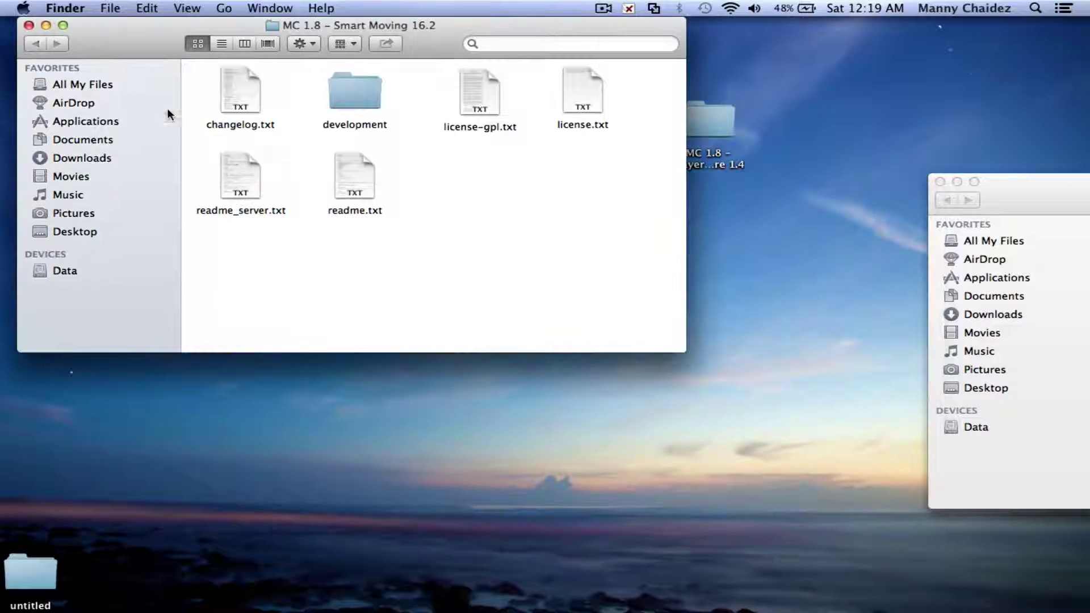
Close the Smart Moving 16.2 and Player API Finder windows
left_click(29, 26)
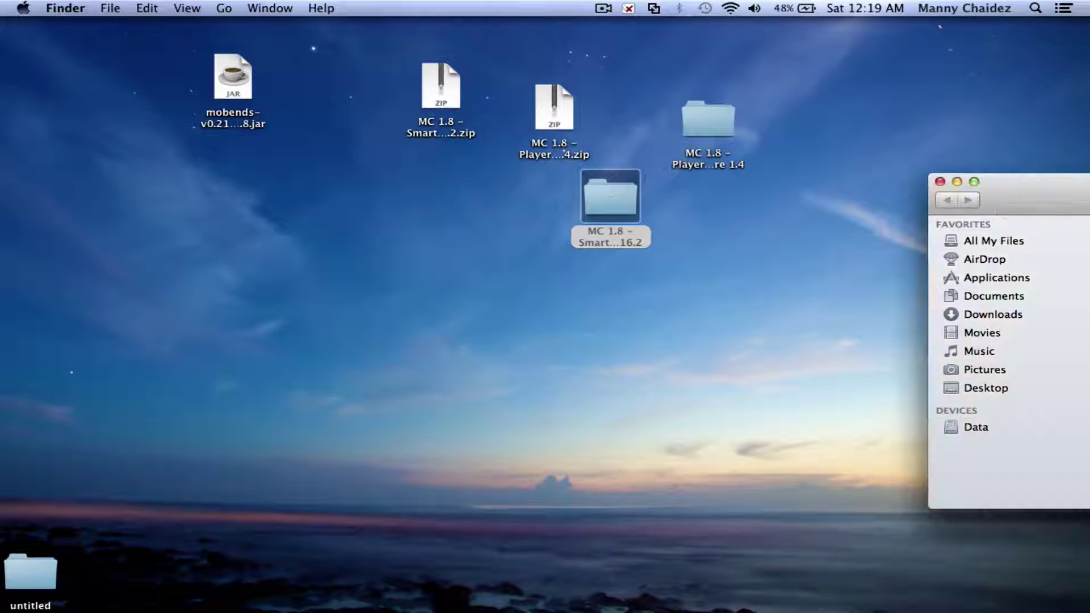
left_click_drag(993, 193, 803, 172)
left_click(743, 182)
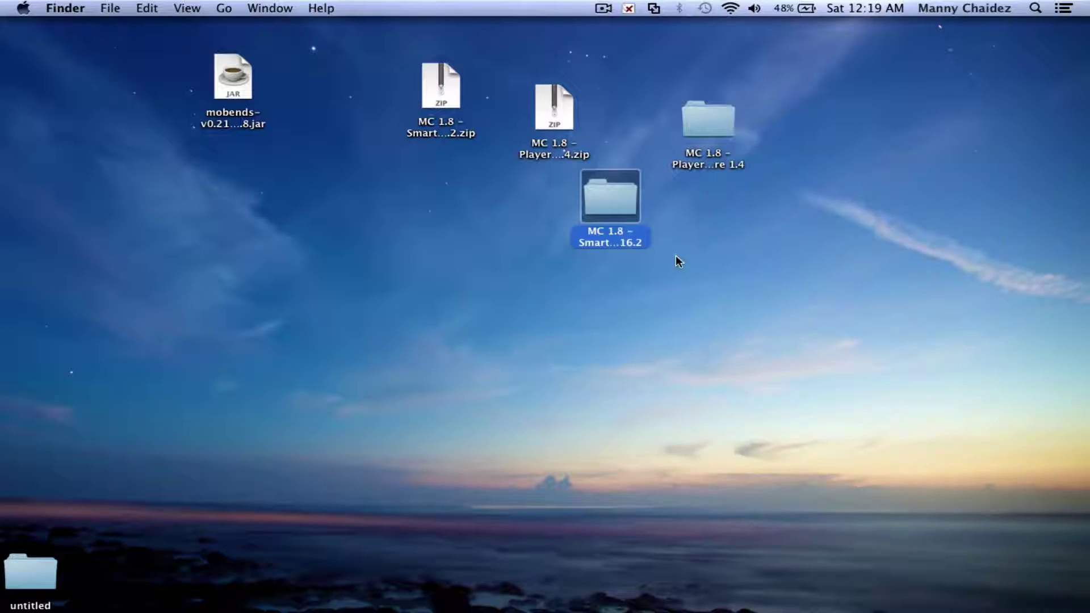
left_click(534, 264)
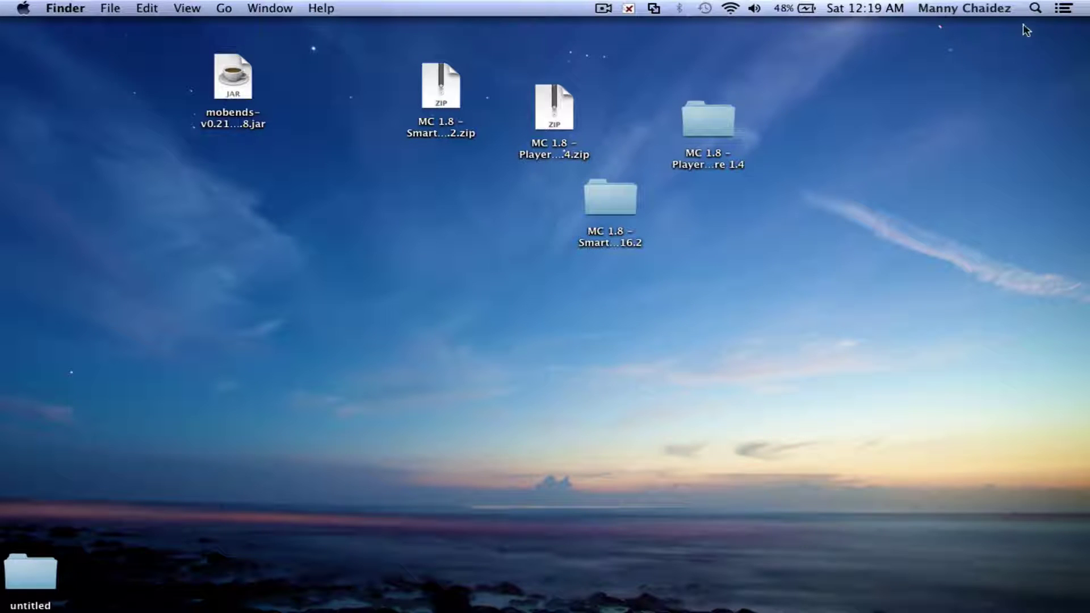
Launch Minecraft through a Spotlight search for 'minecraft'
key("super+space")
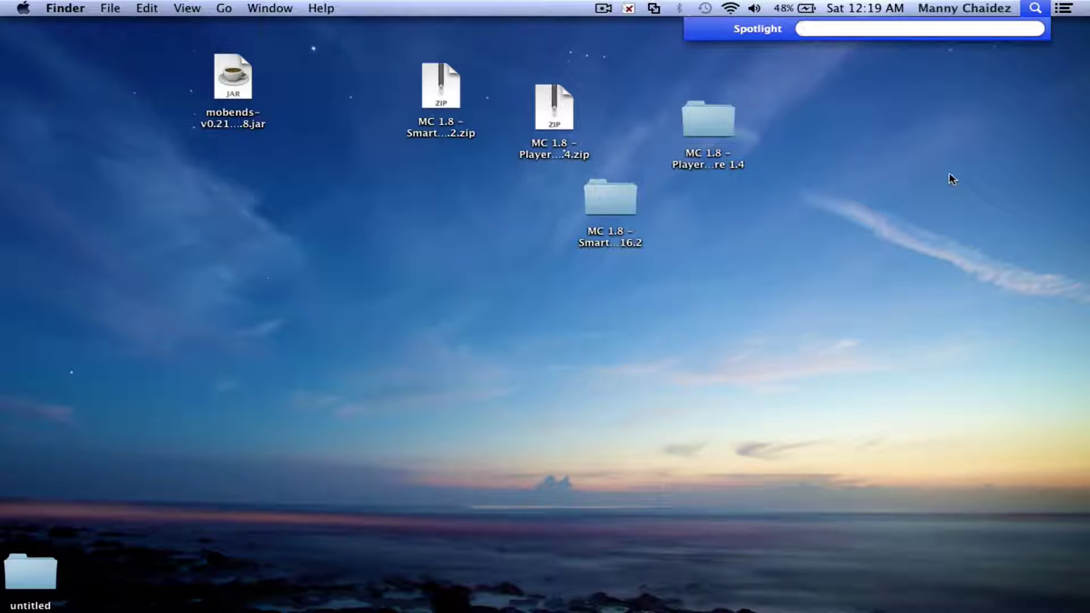
type("minecraft")
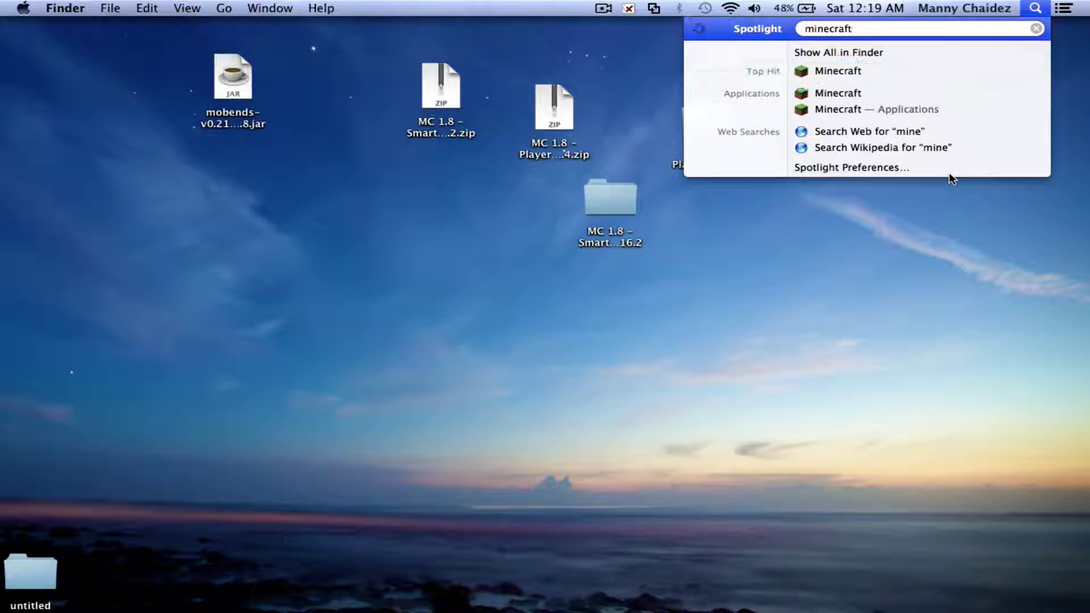
key("Return")
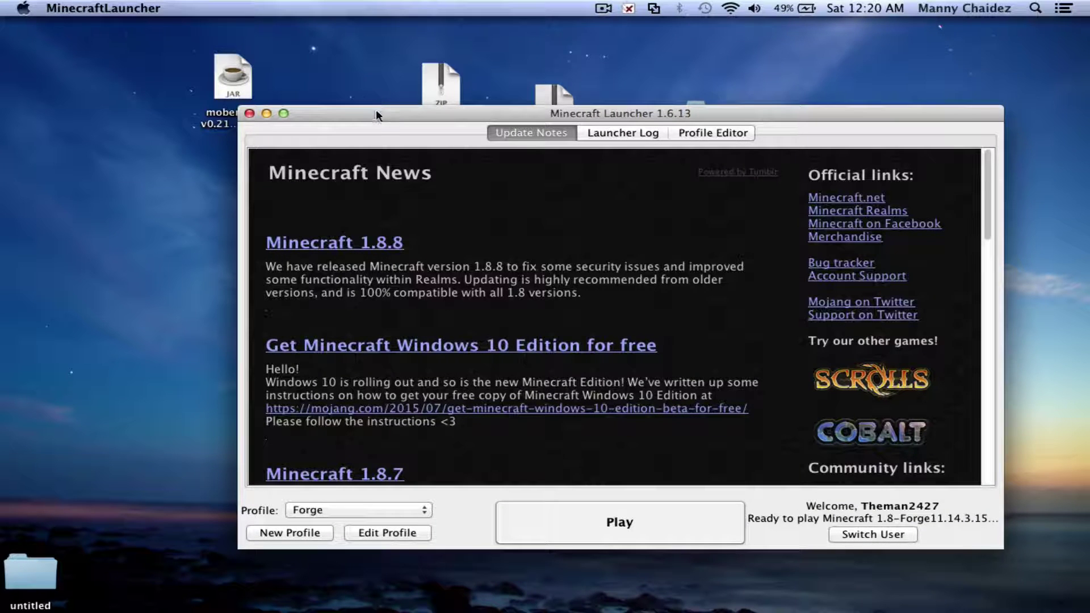
Tidy the desktop by moving the launcher window and placing the mobends jar at lower-left
left_click_drag(380, 117, 519, 312)
left_click_drag(285, 85, 361, 107)
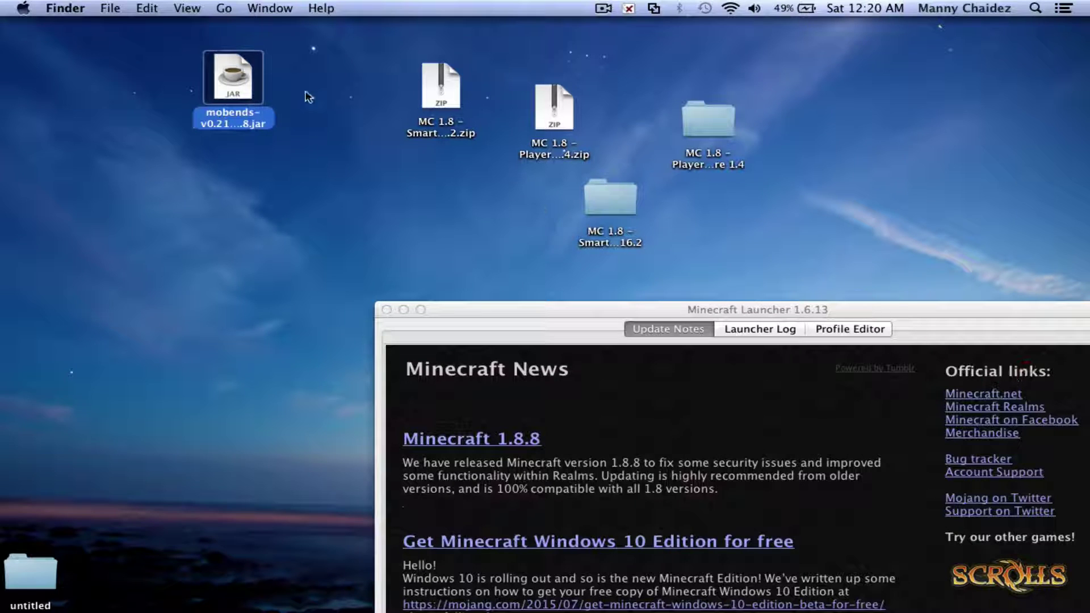
left_click(254, 76)
left_click_drag(245, 83, 49, 480)
left_click_drag(764, 231, 287, 18)
left_click(852, 241)
left_click_drag(795, 308, 573, 51)
Select the Forge profile in the launcher and start a new profile based on it
left_click(255, 450)
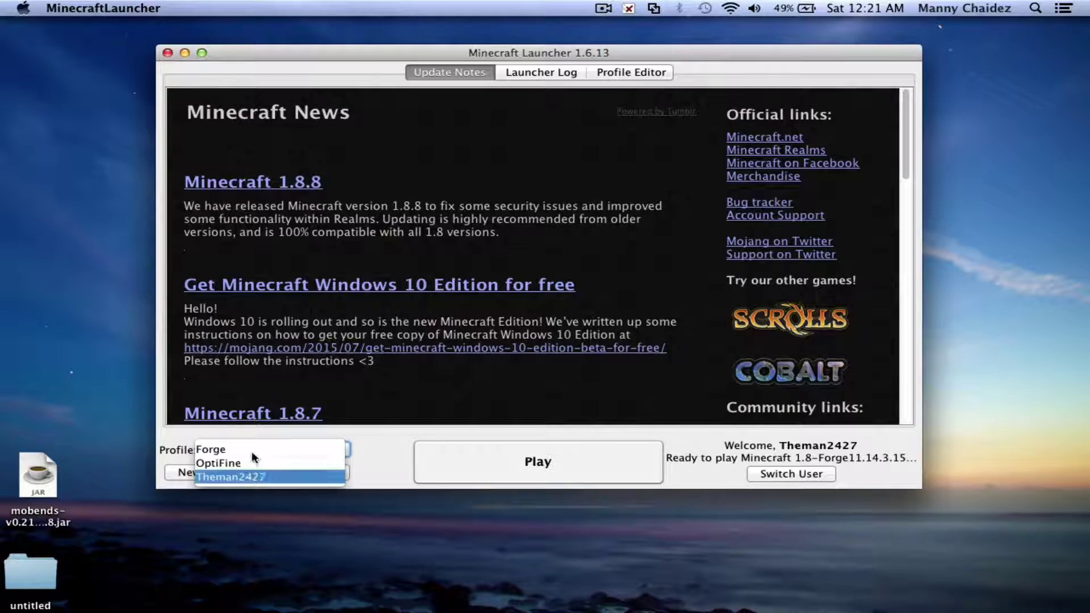
left_click(255, 477)
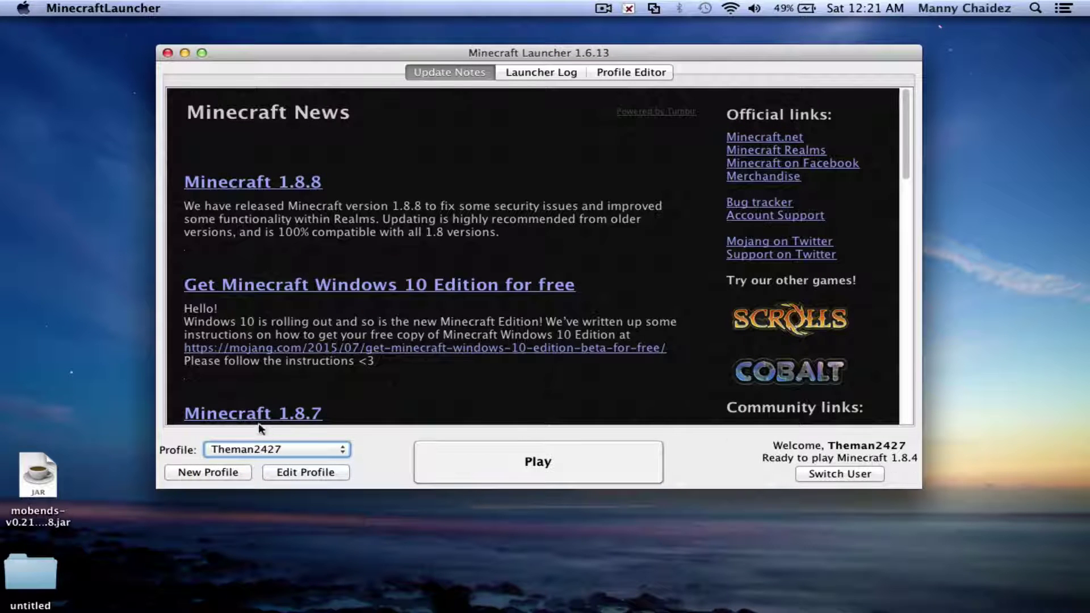
left_click(254, 449)
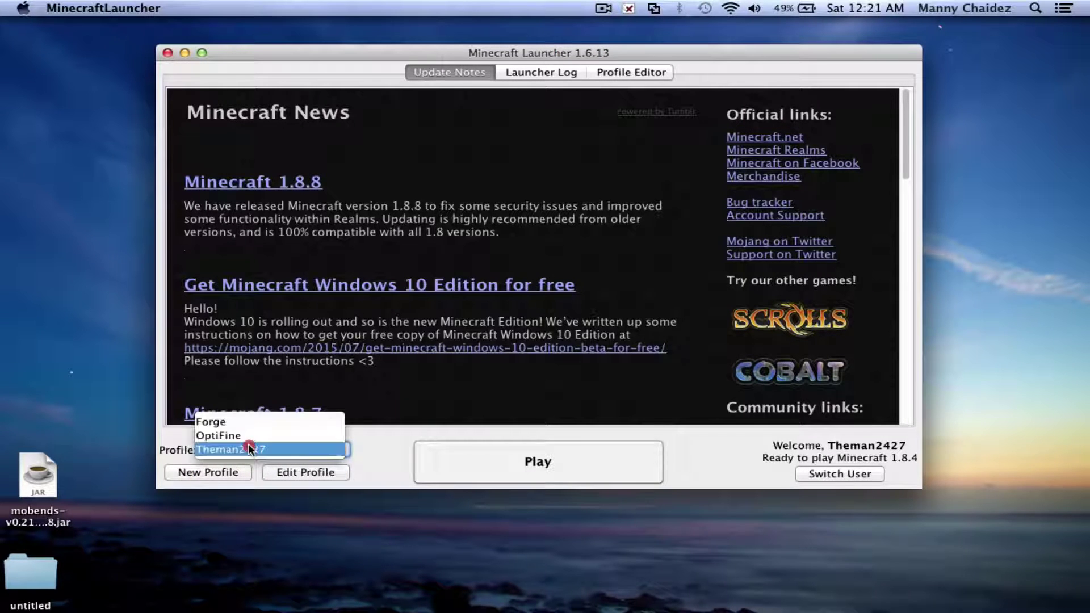
left_click(234, 421)
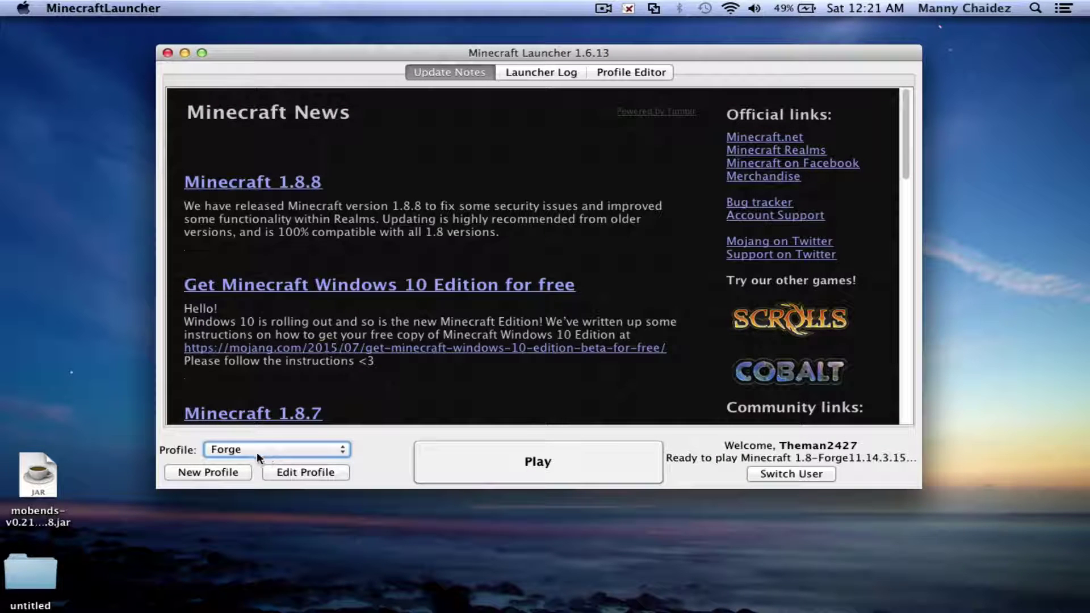
left_click(198, 470)
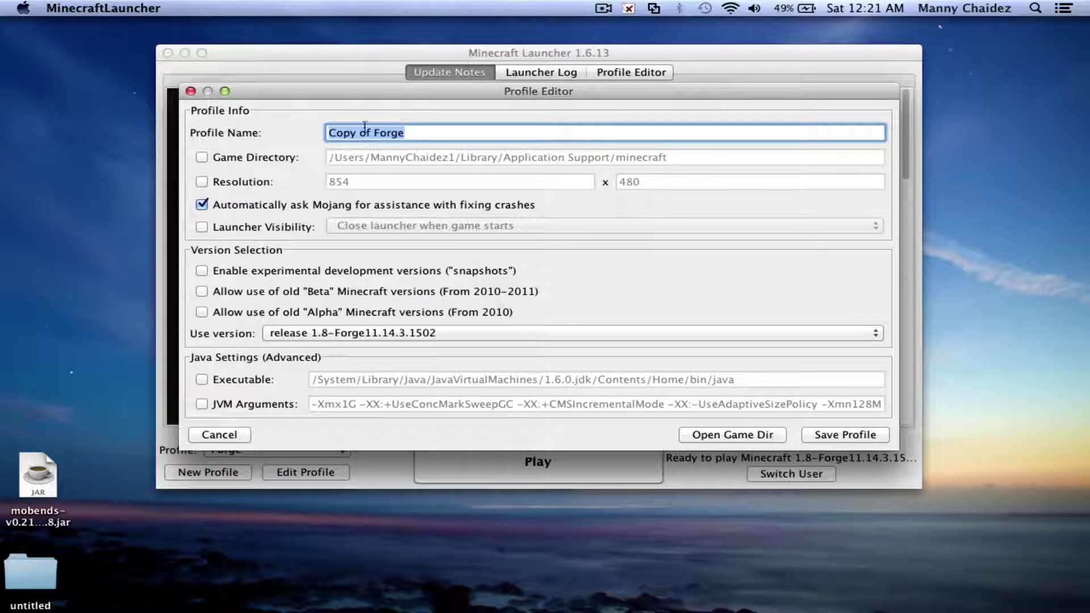
Check the available versions, discard the new profile, and launch Minecraft 1.8 with Forge
left_click(374, 334)
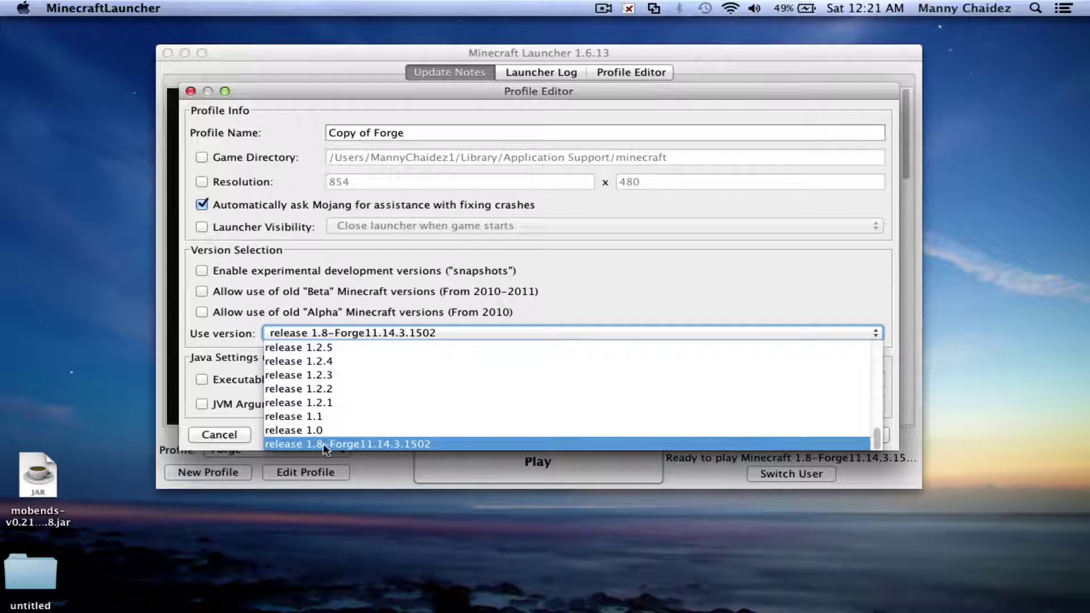
left_click(237, 435)
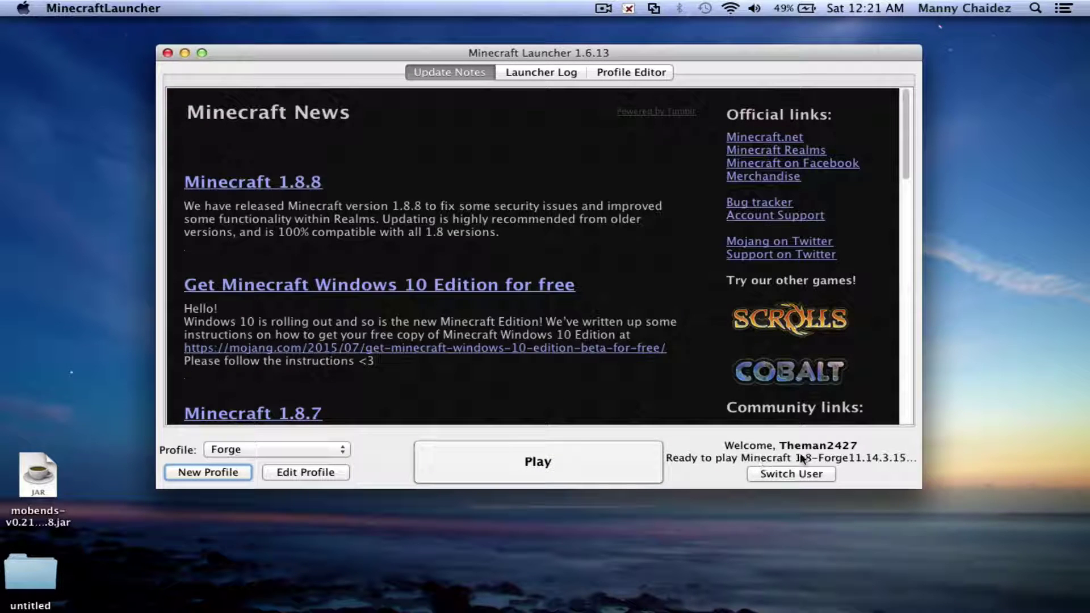
left_click(523, 462)
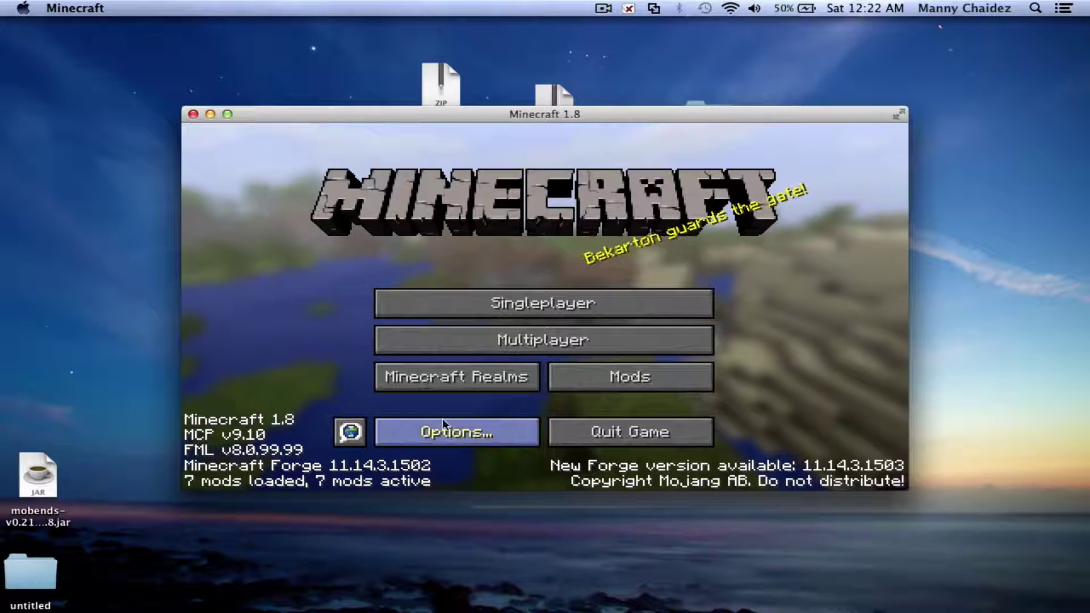
left_click(456, 435)
left_click(465, 452)
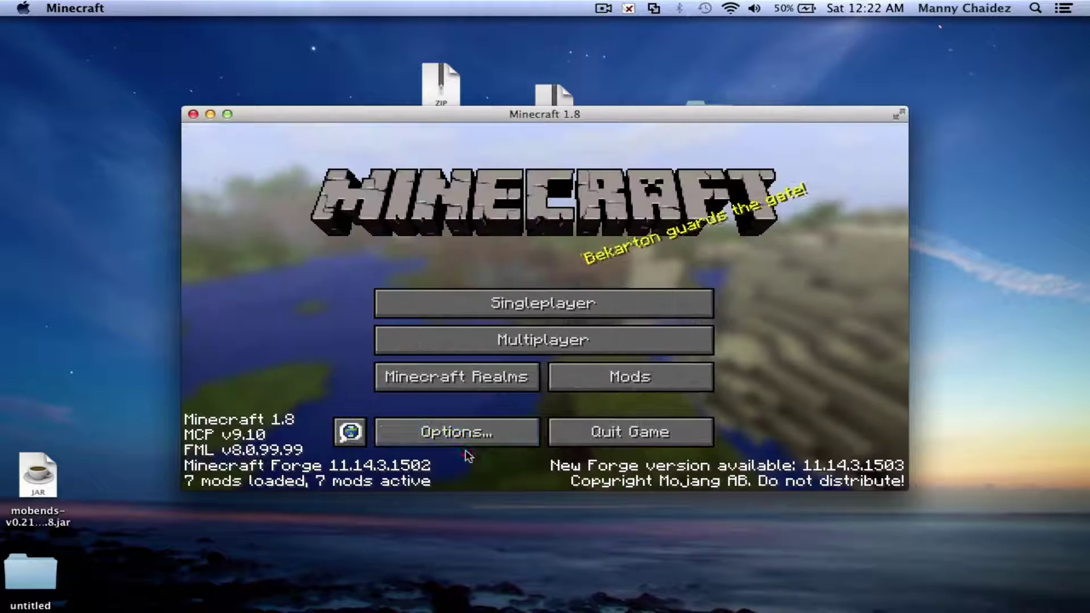
left_click(597, 382)
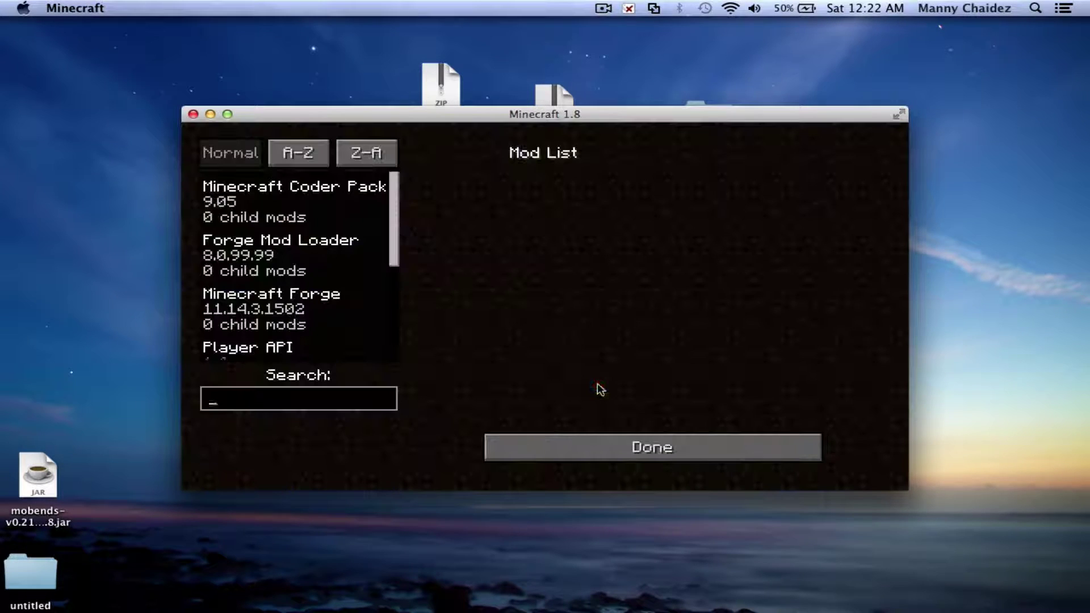
left_click_drag(396, 211, 383, 299)
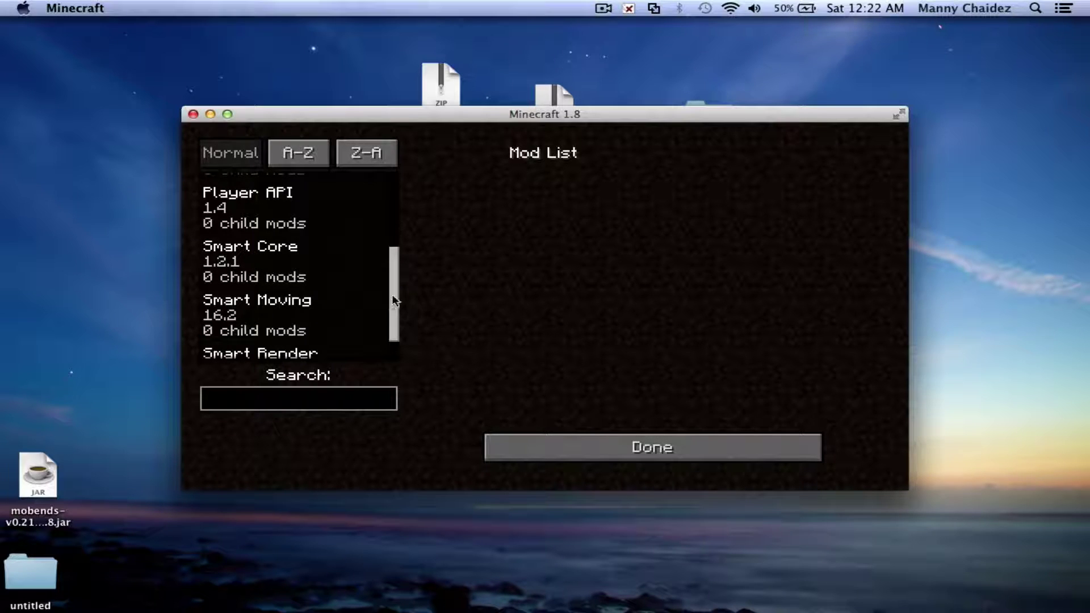
scroll(394, 301, "down", 2)
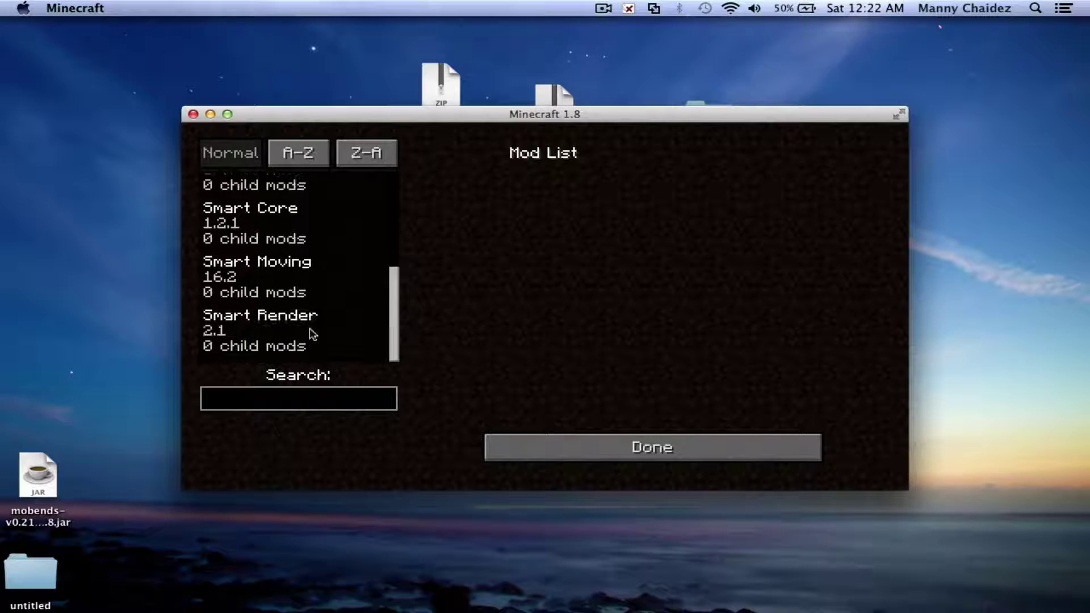
left_click(385, 331)
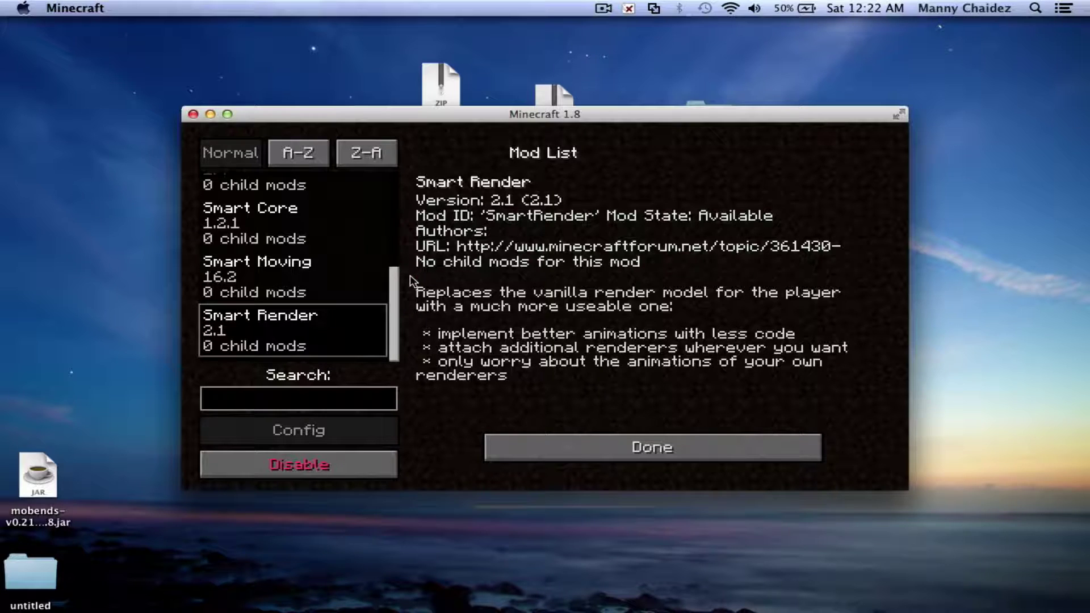
scroll(391, 286, "up", 5)
left_click(480, 445)
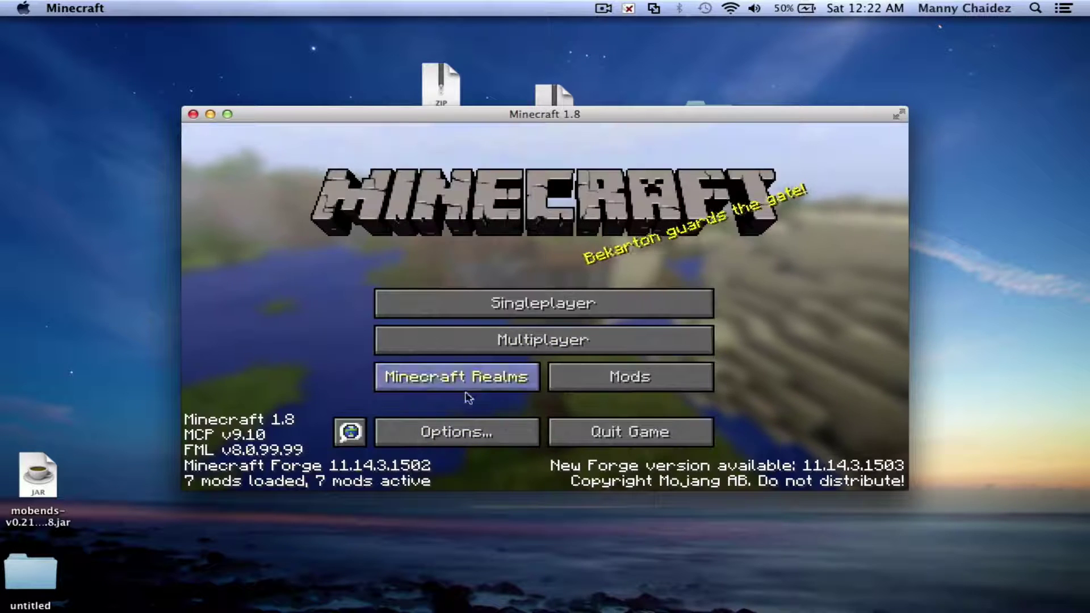
In Music & Sounds, set Master Volume to 34% and turn Music off
left_click(482, 441)
left_click(396, 303)
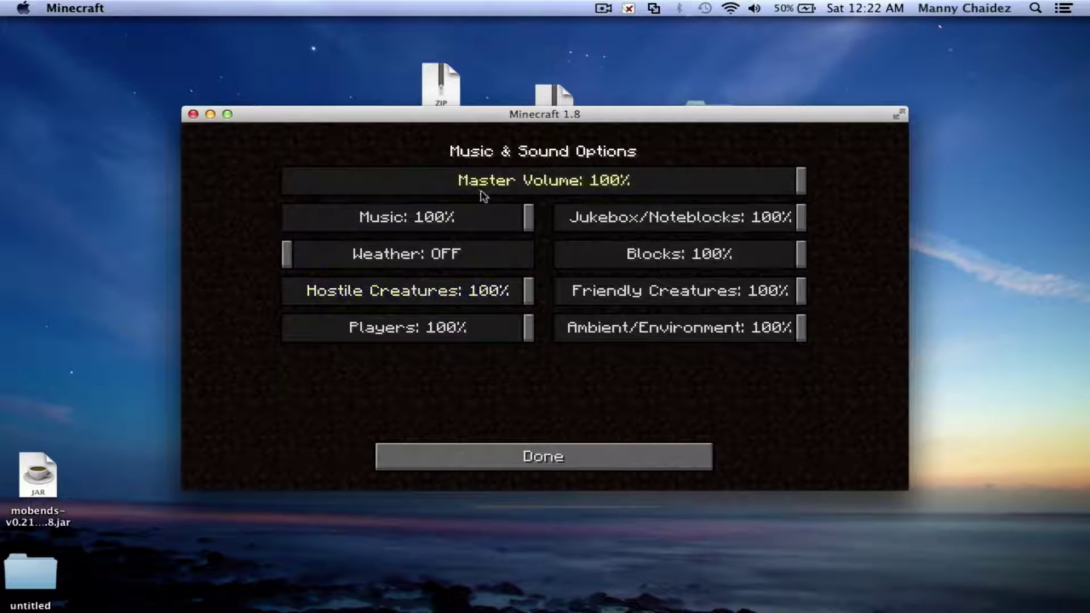
left_click_drag(602, 191, 584, 243)
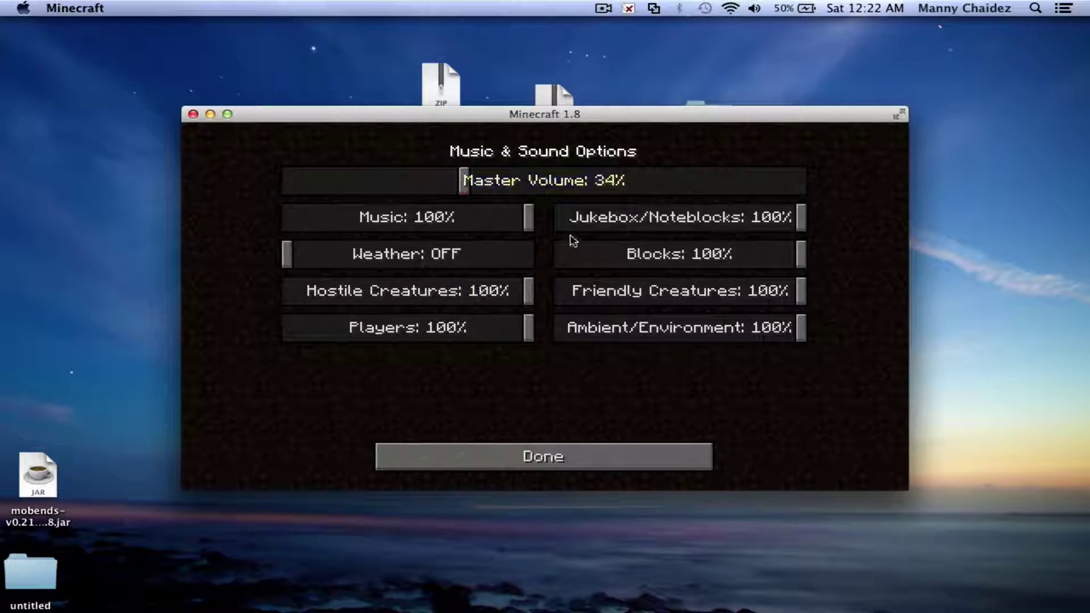
left_click_drag(515, 216, 287, 216)
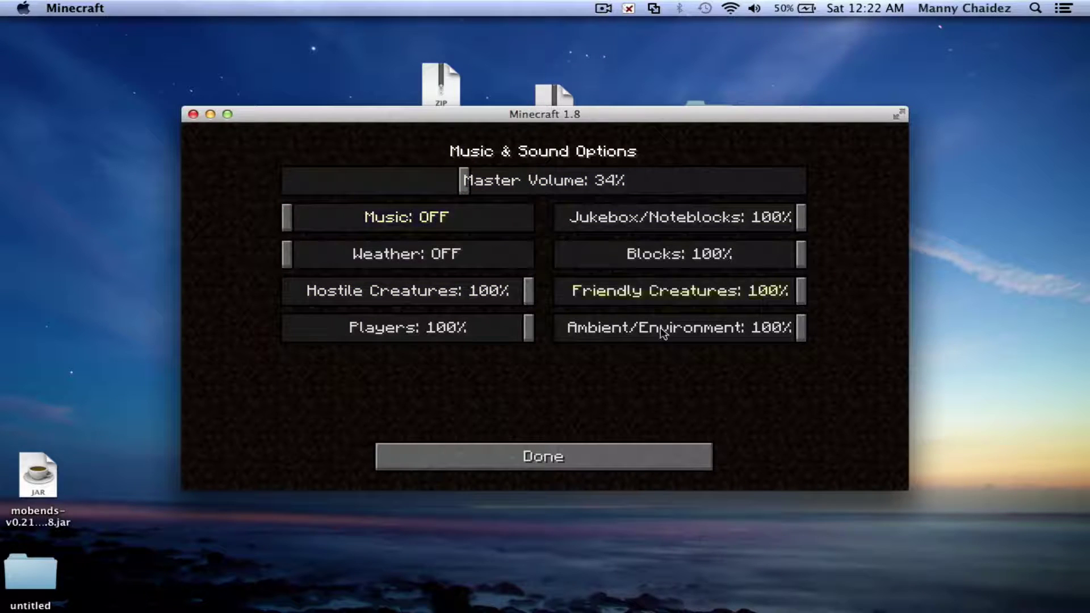
left_click(583, 455)
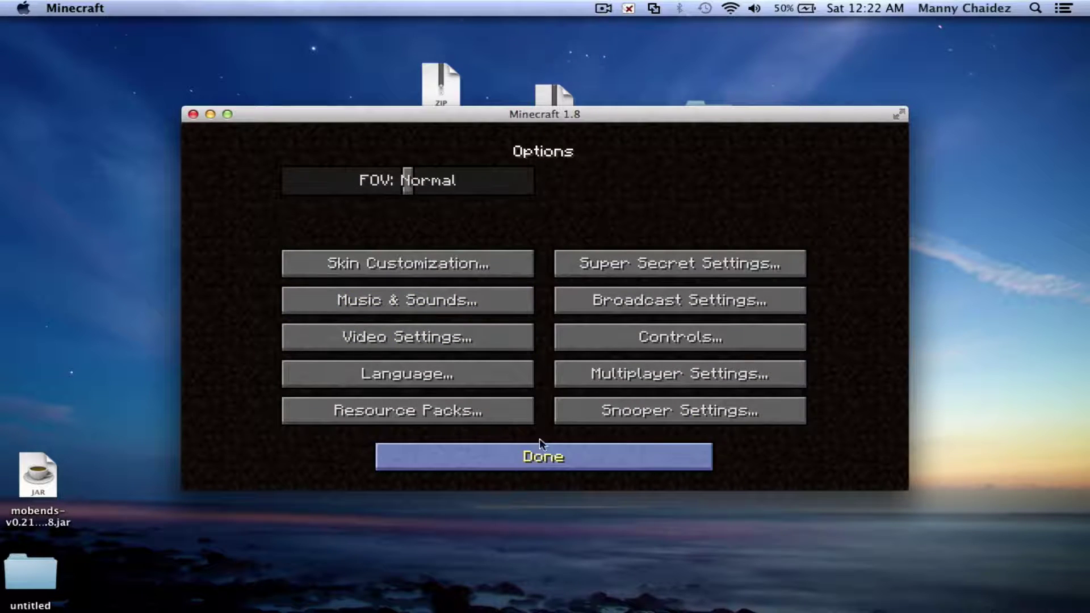
Review the key binding controls, then return to the title screen
left_click(649, 336)
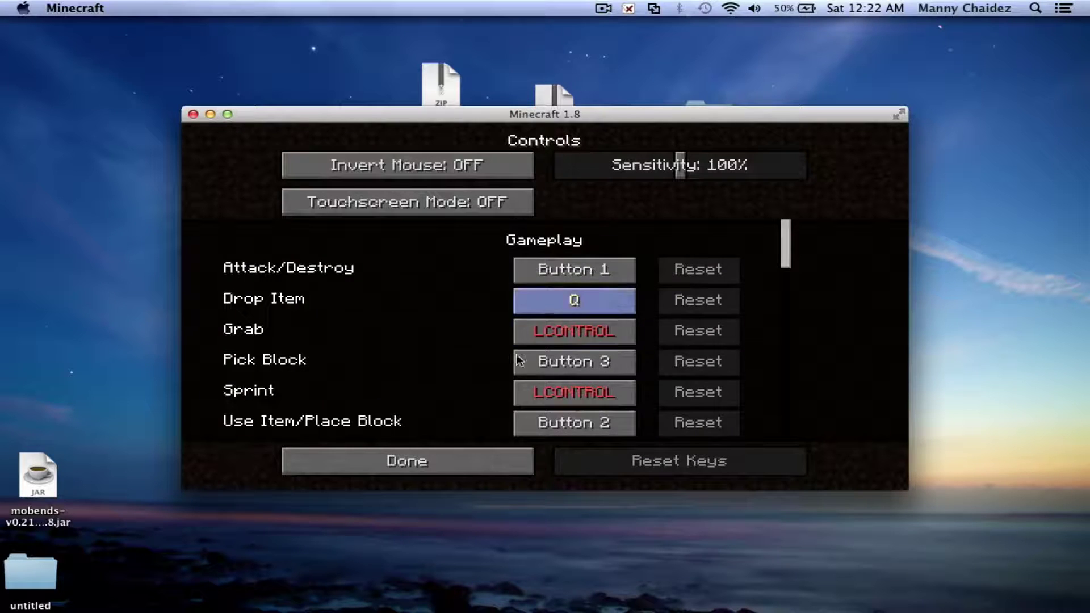
scroll(684, 165, "down", 2)
scroll(364, 378, "down", 3)
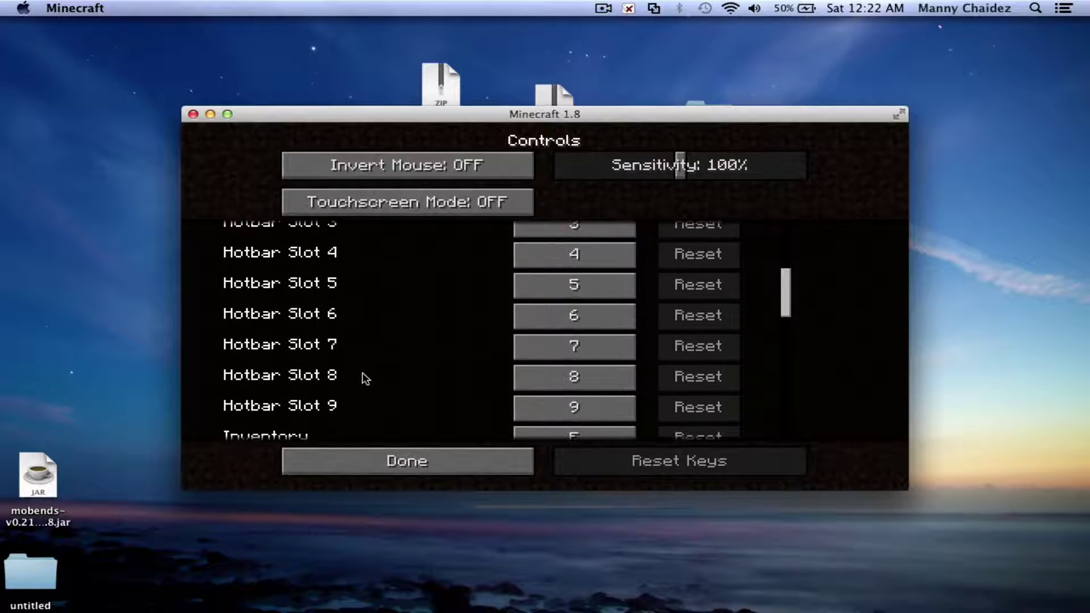
left_click(432, 461)
left_click(488, 457)
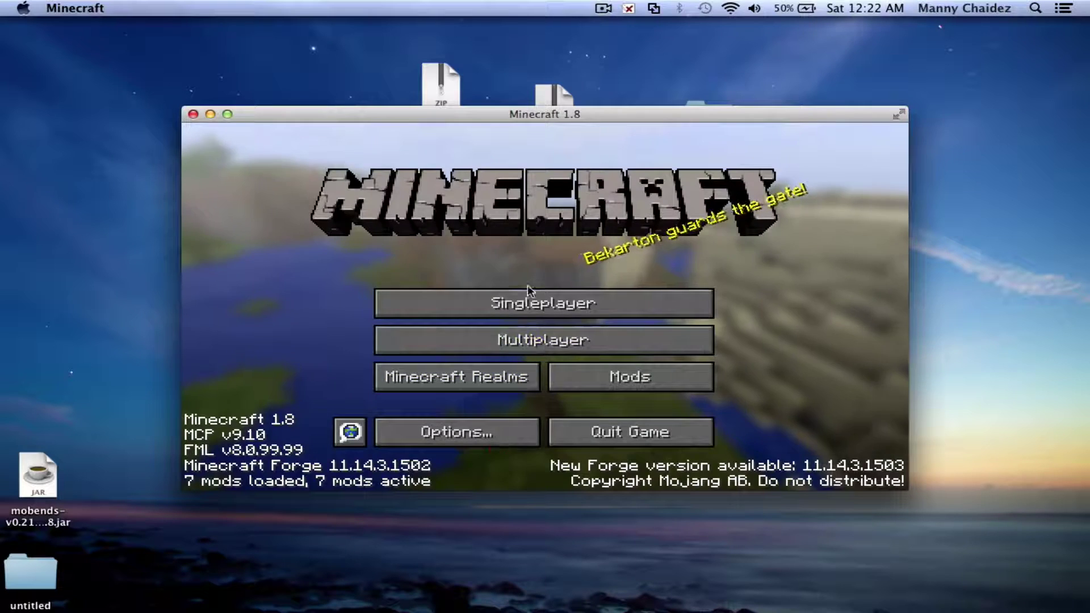
Start a new singleplayer world and name it 'Smart Moving'
left_click(528, 303)
left_click(644, 438)
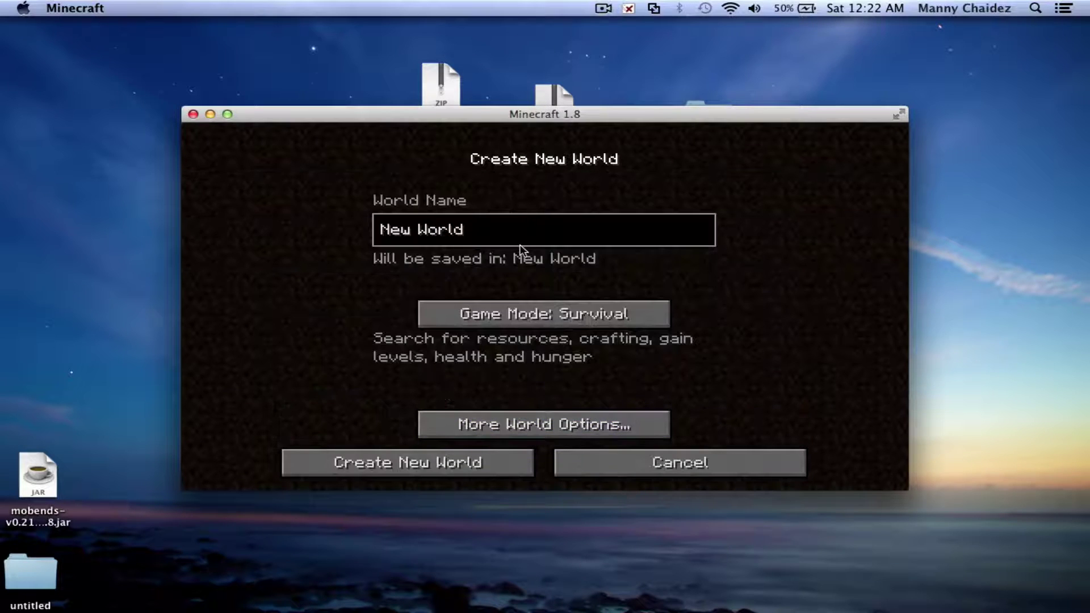
key("BackSpace")
key("BackSpace")
type("Smart Moving")
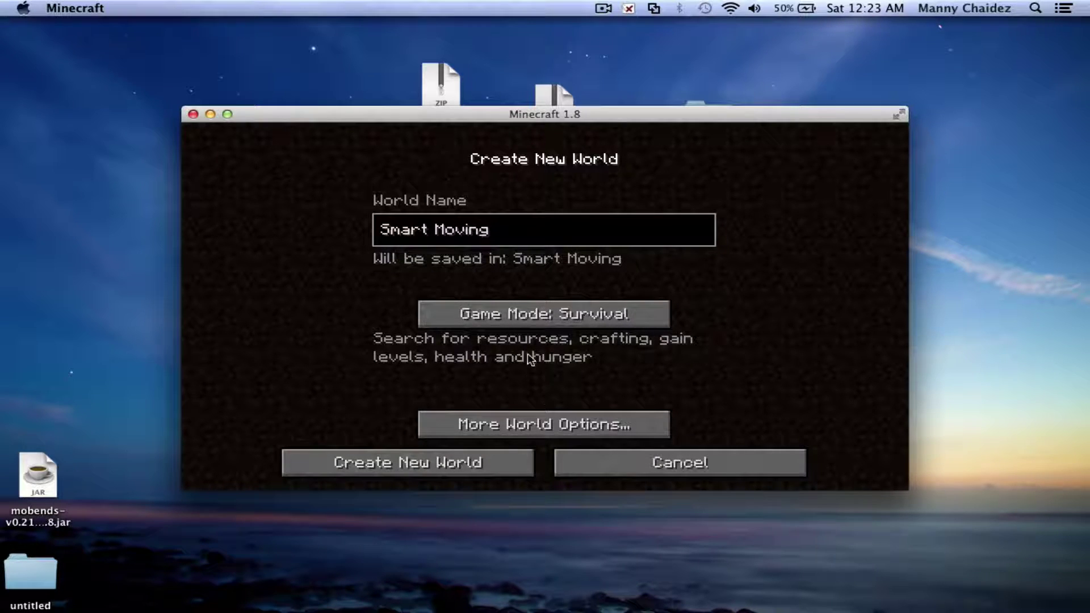
Set the world type to Superflat, keep cheats allowed, and generate the world
left_click(530, 322)
left_click(487, 424)
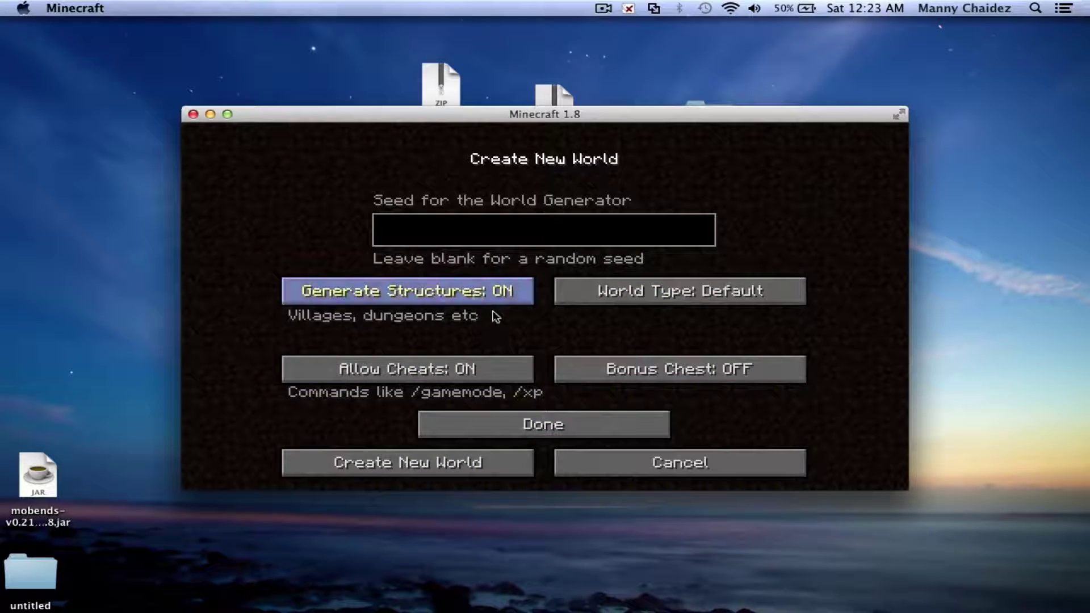
left_click(666, 287)
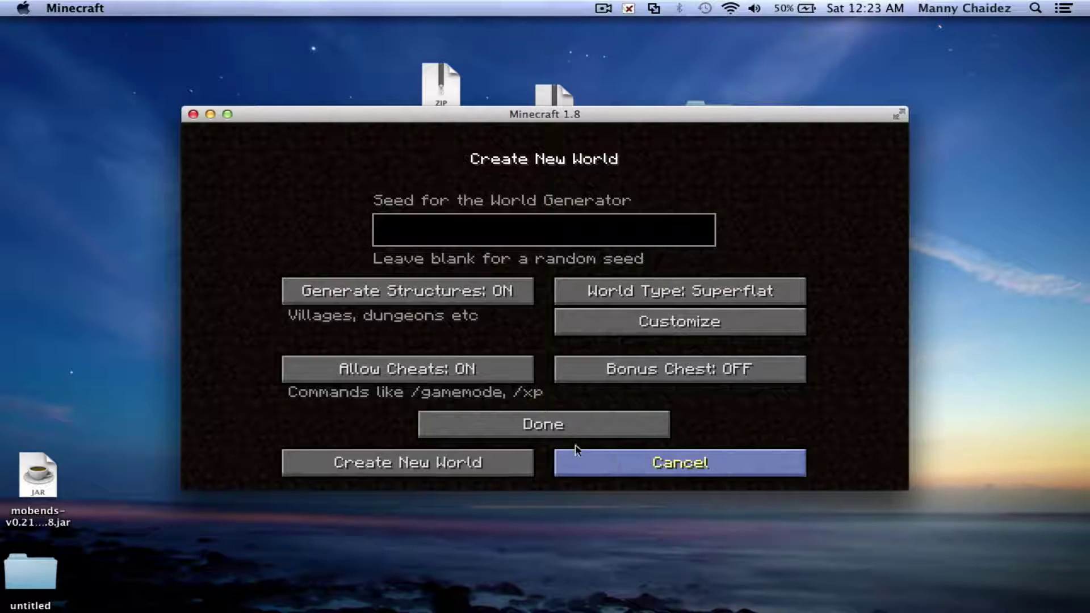
left_click(437, 369)
left_click(437, 369)
left_click(396, 461)
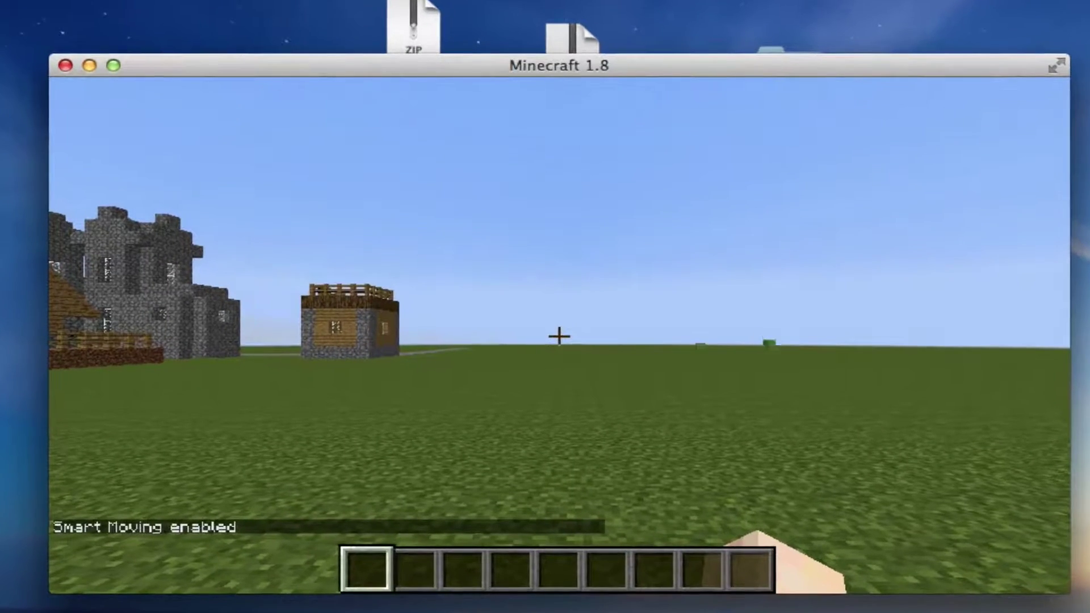
Switch to third-person view and run the player past the stone wall toward the wooden house
key("F5")
key("F5")
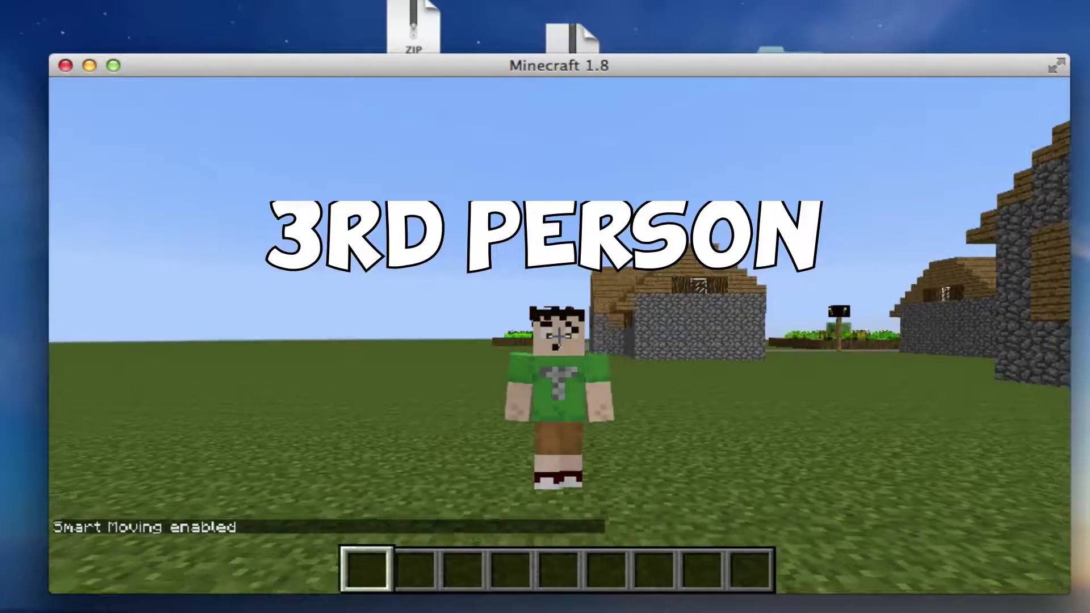
key("w")
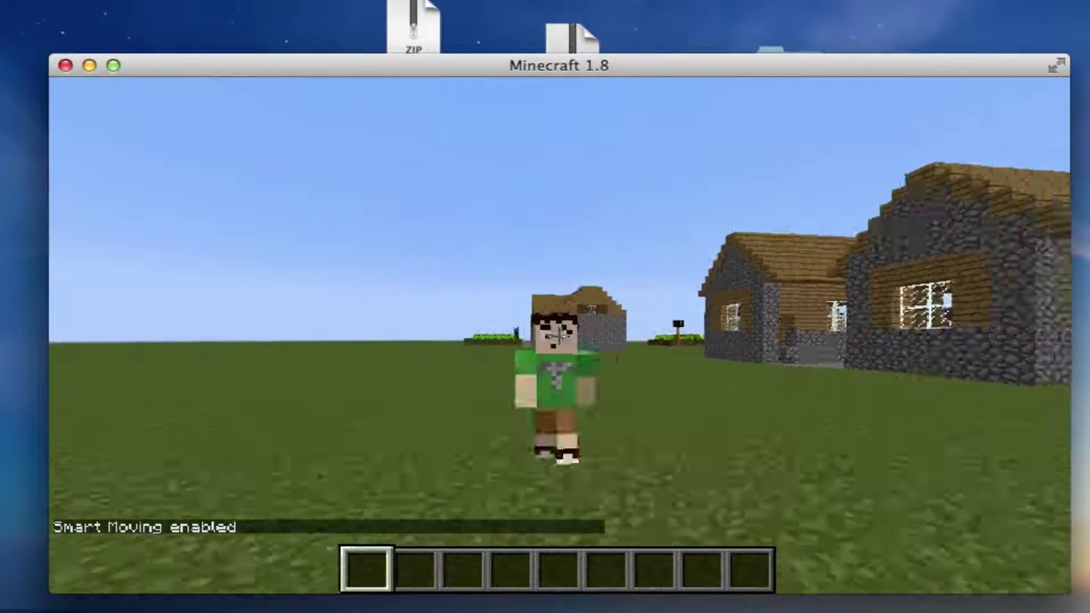
key("space")
key("w")
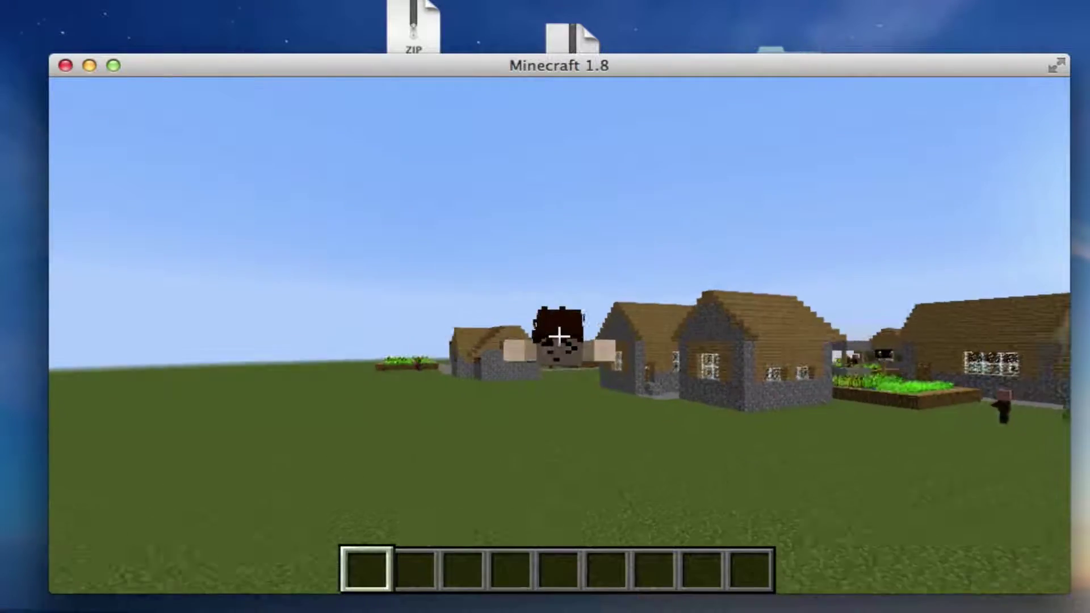
key("w")
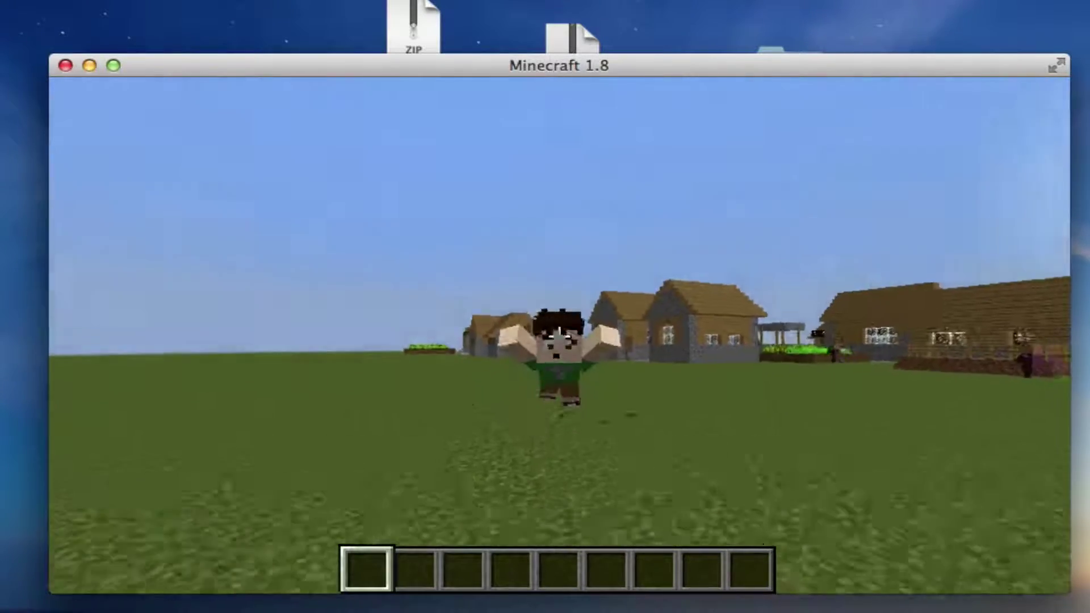
key("w")
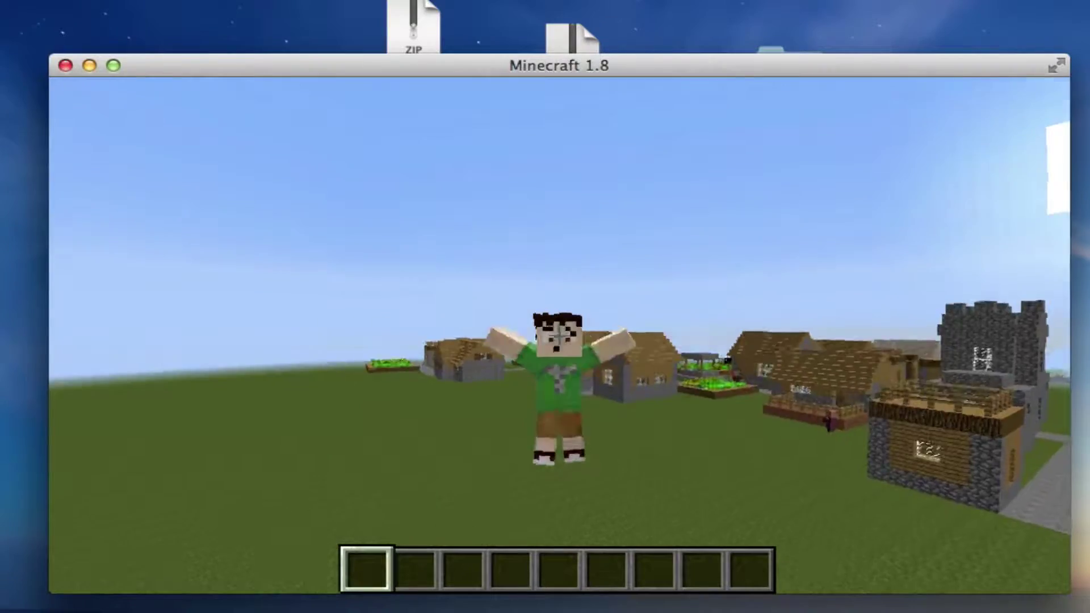
key("F5")
key("F5")
key("w")
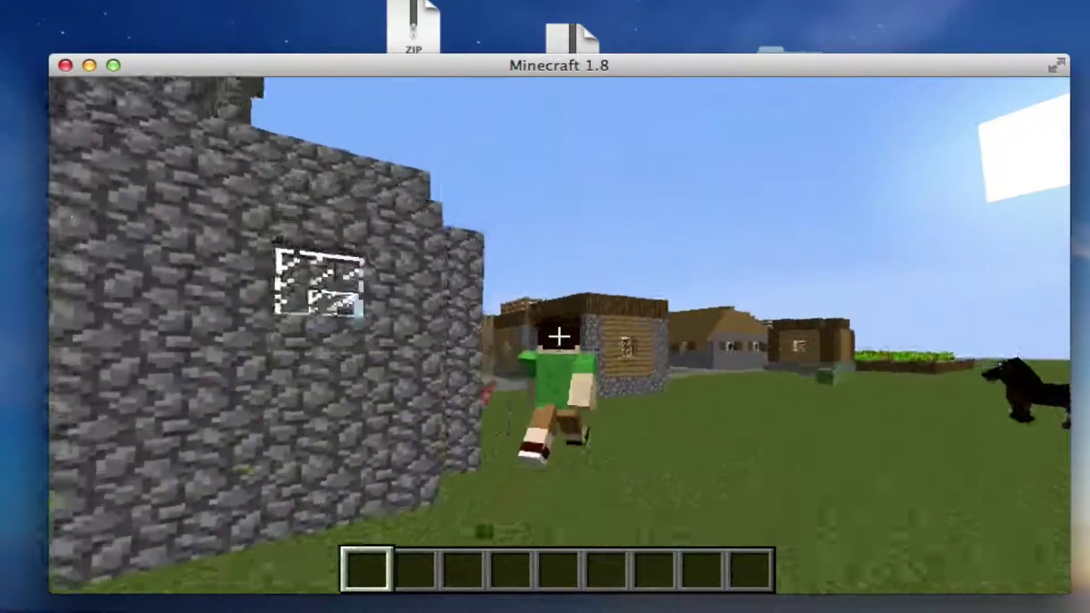
key("w")
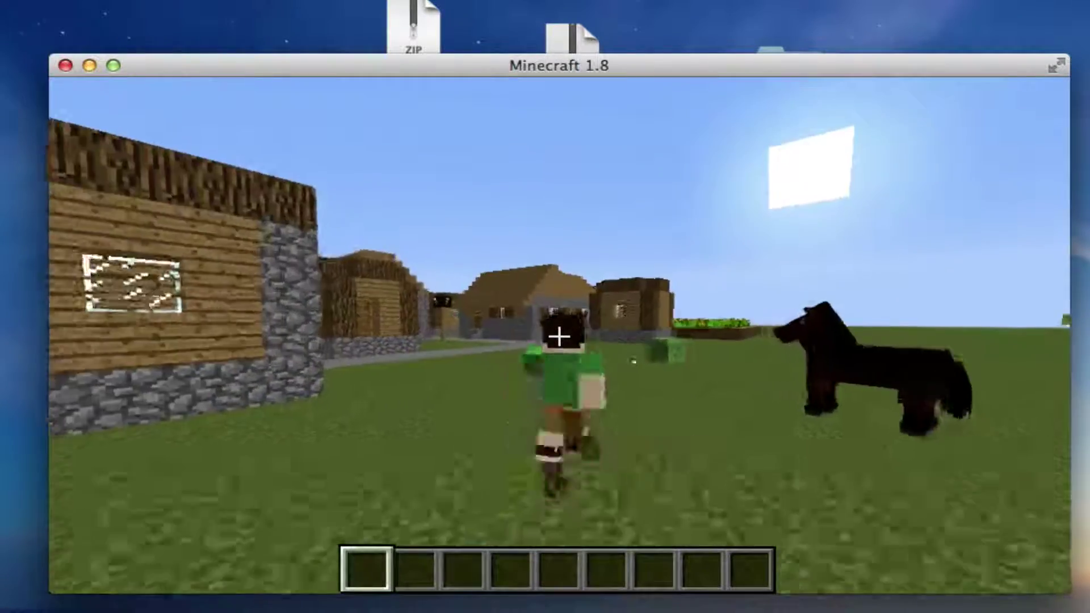
key("w")
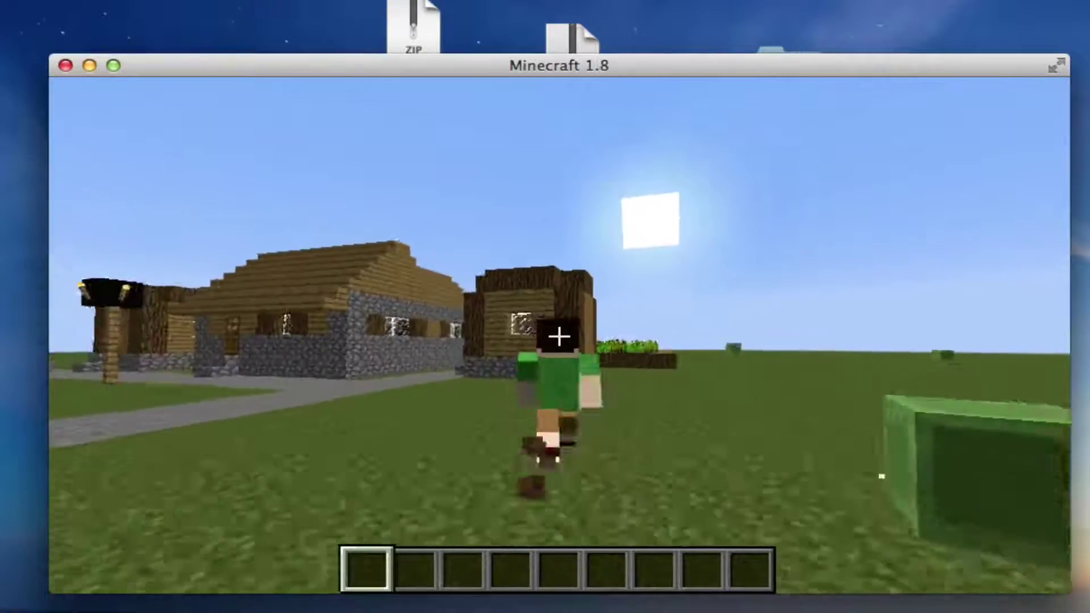
key("w")
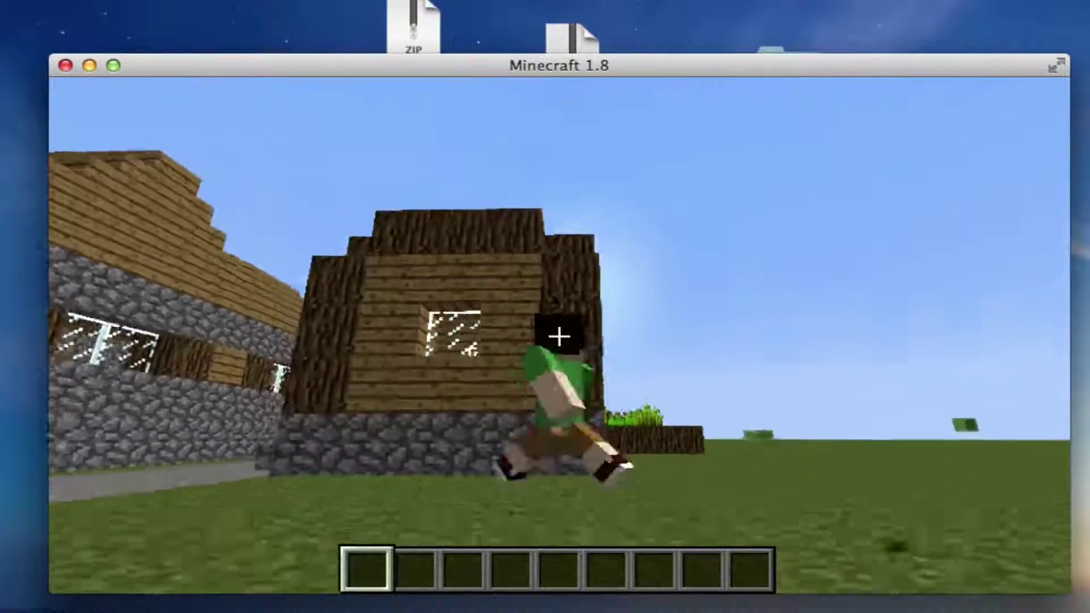
Run up to the wooden house, climb its wall onto the log top, and walk across
key("w")
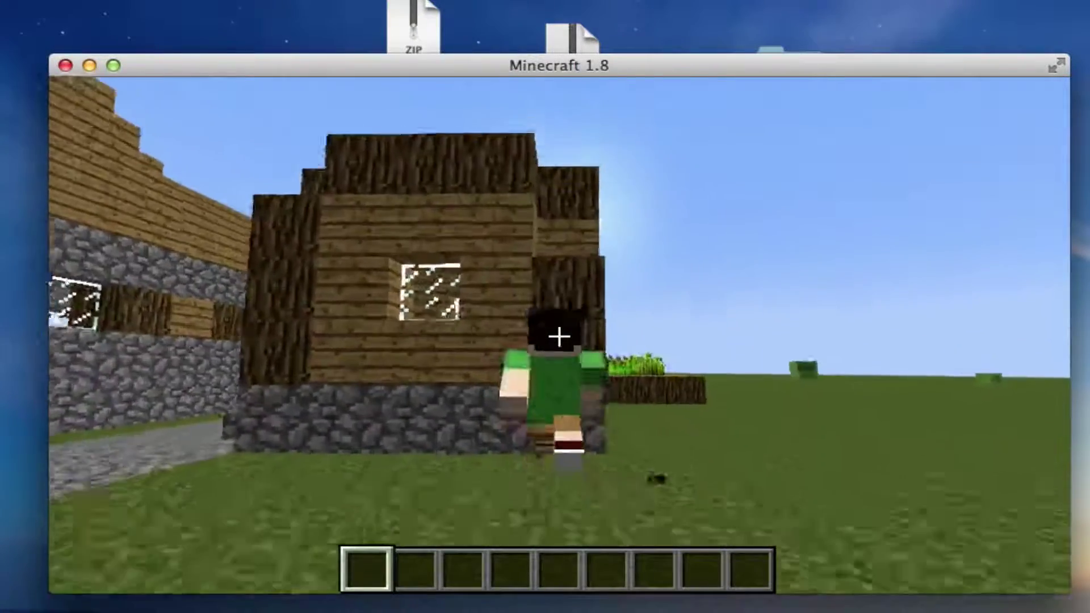
key("w")
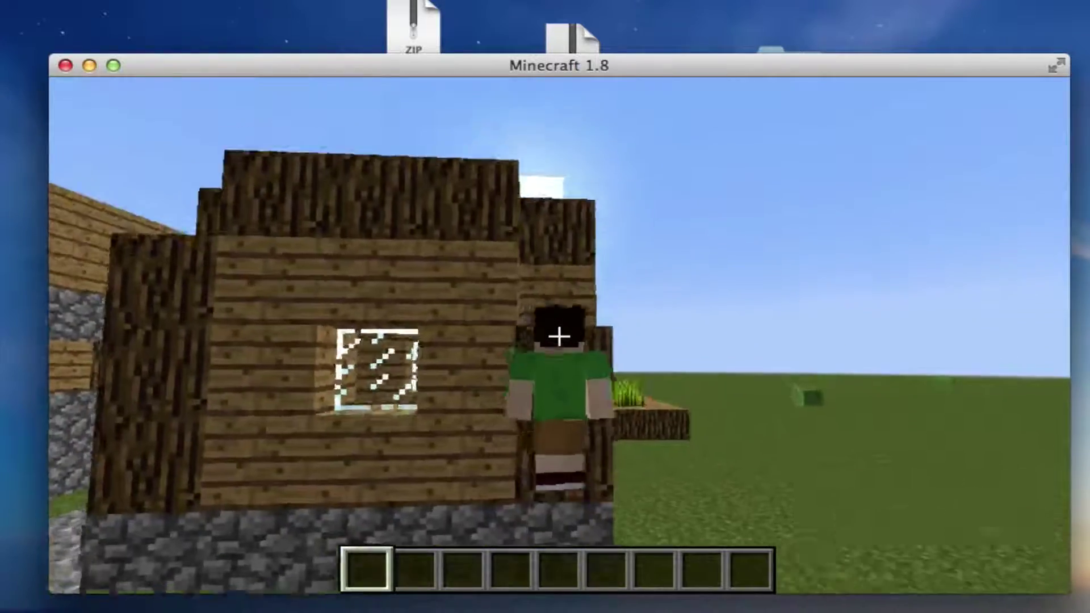
key("w")
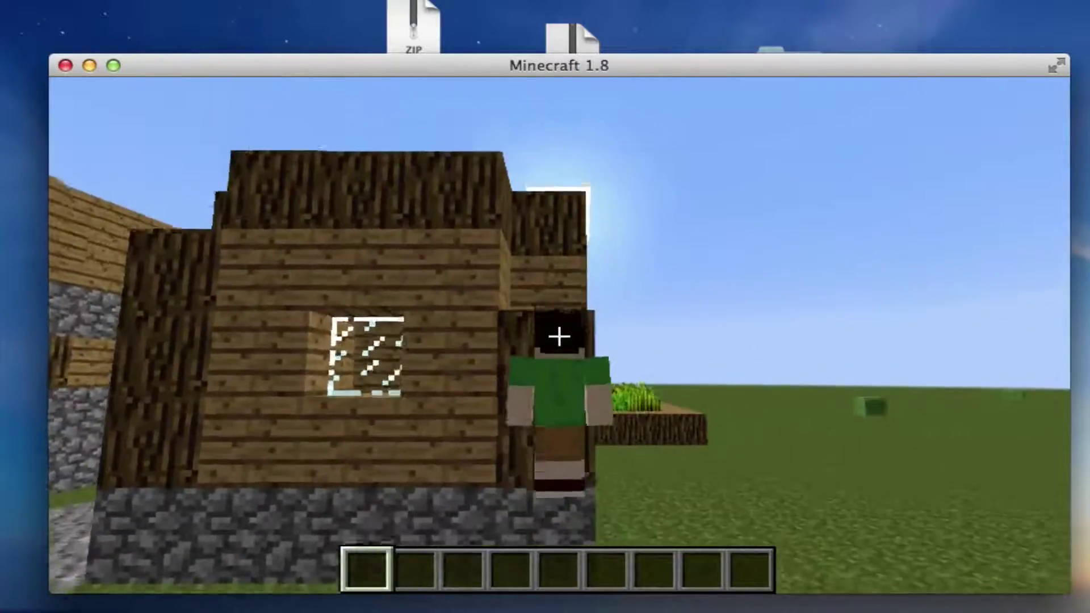
key("w")
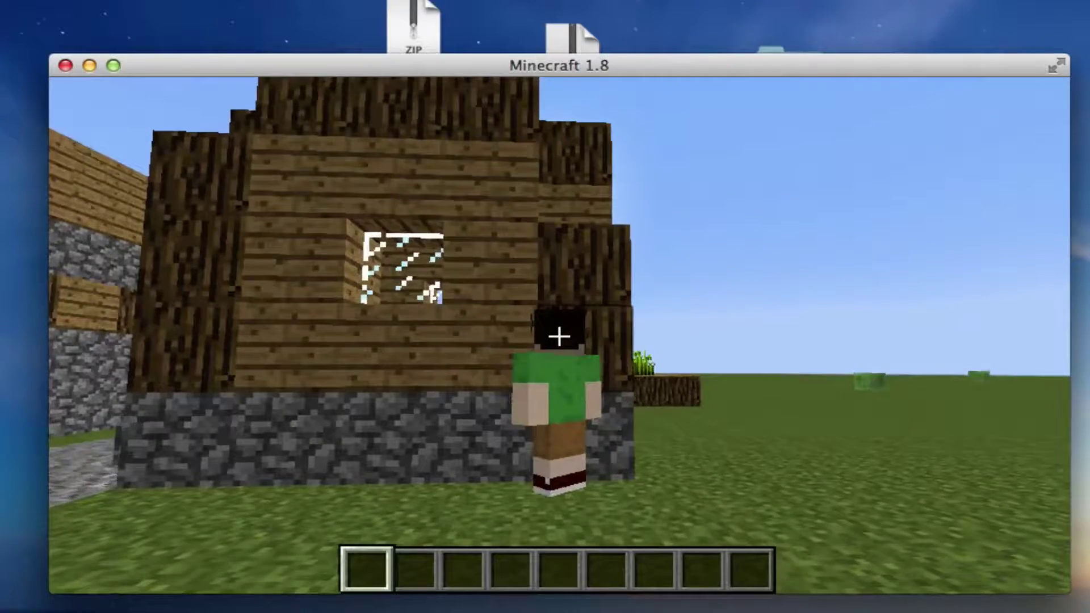
key("space")
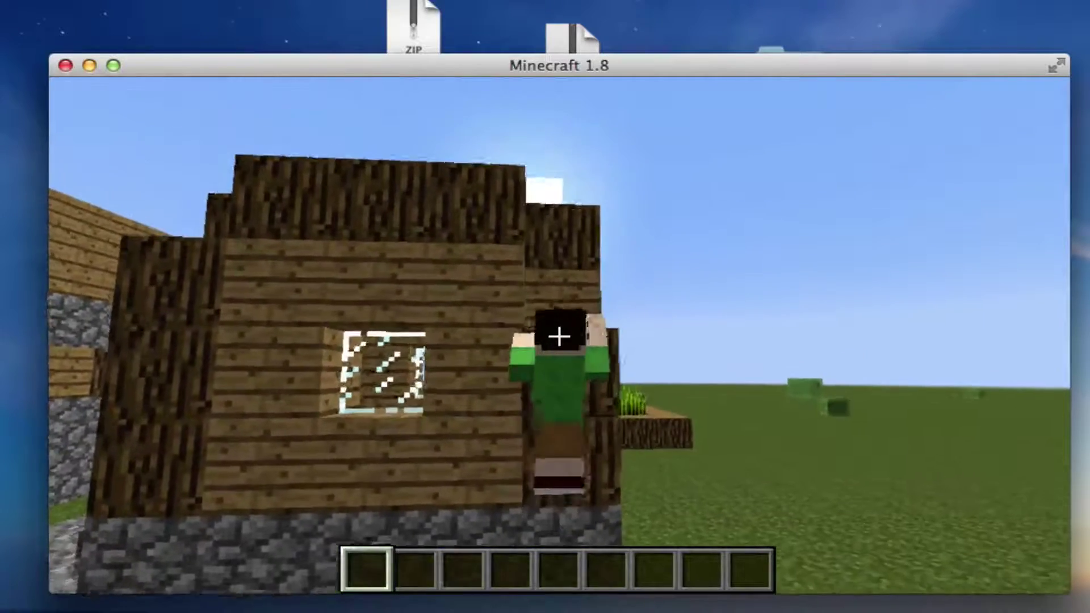
key("w")
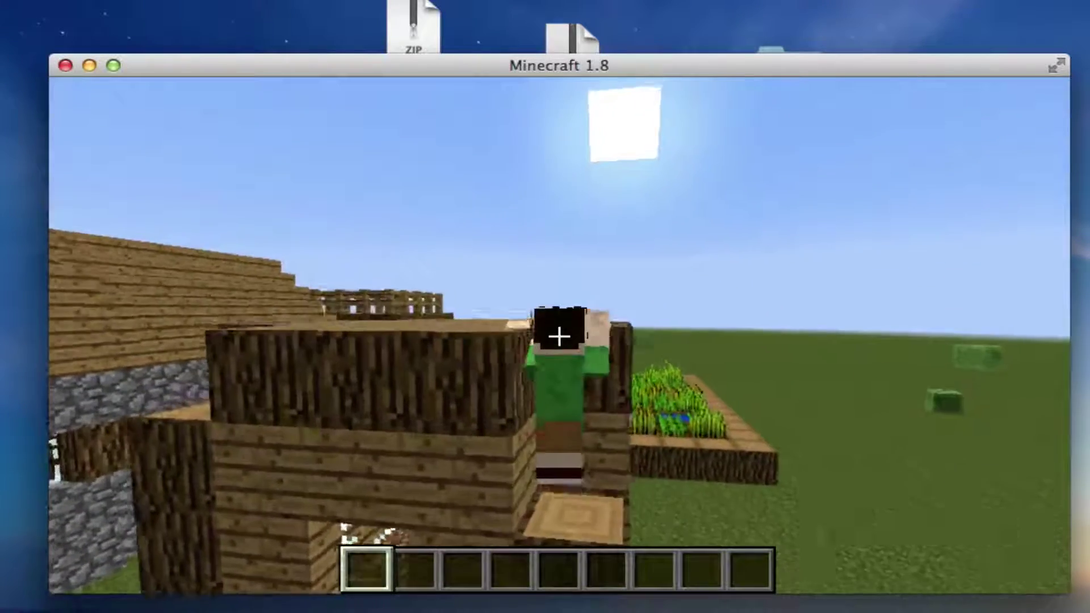
key("w")
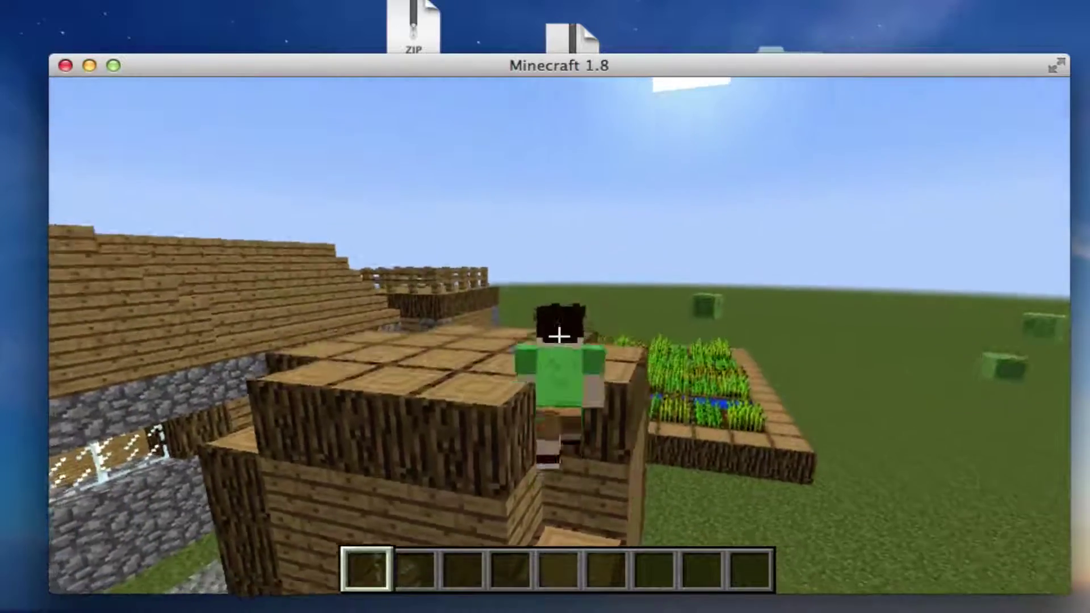
key("space")
key("w")
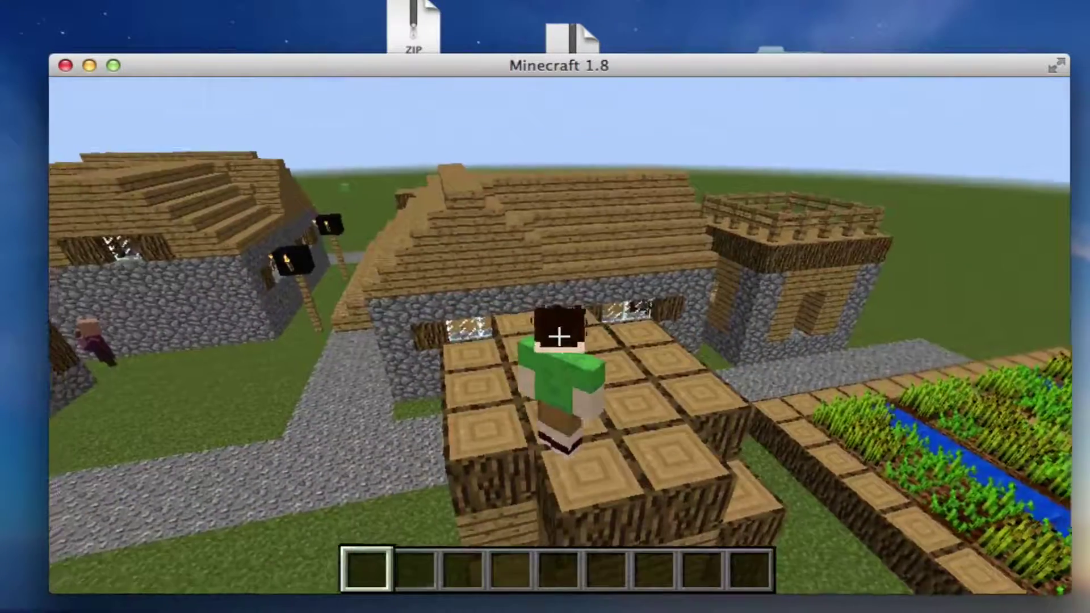
key("w")
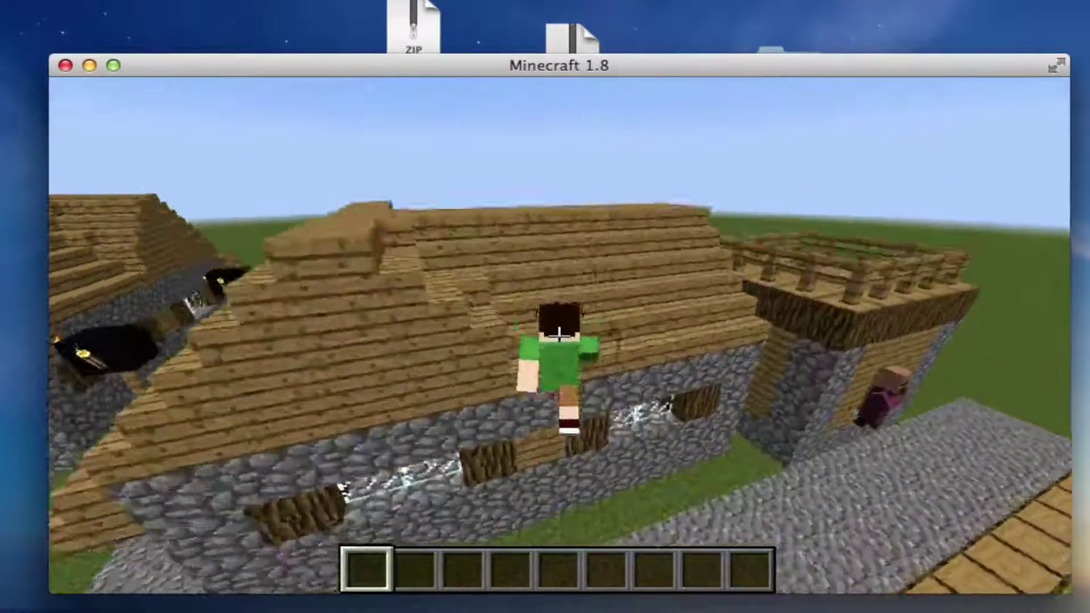